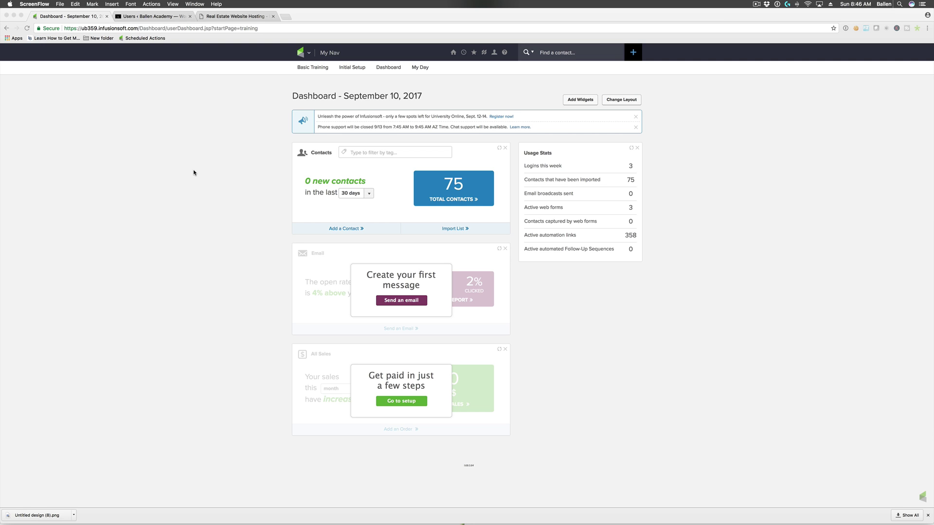
- Visit the contacts list, then search for two existing contacts by name and clear the search
{"action": "left_click", "coordinate": [579, 52]}
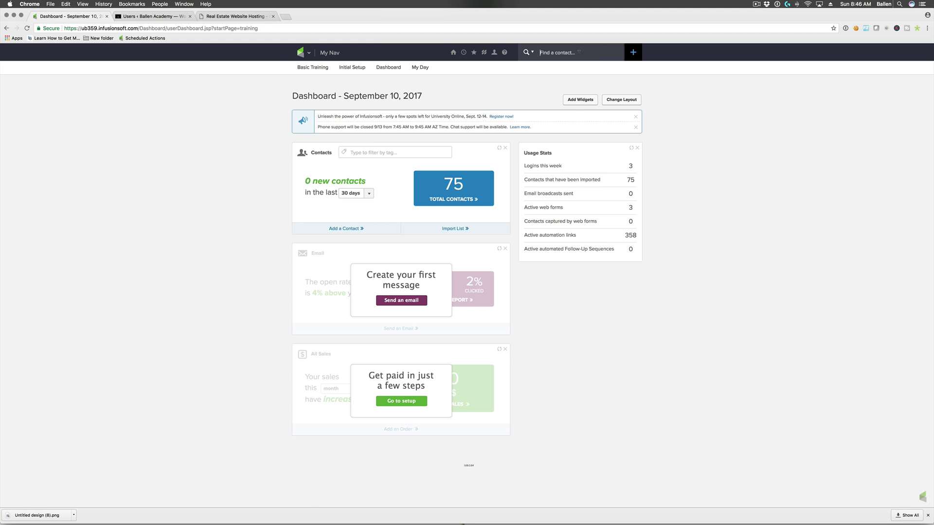
{"action": "left_click", "coordinate": [304, 53]}
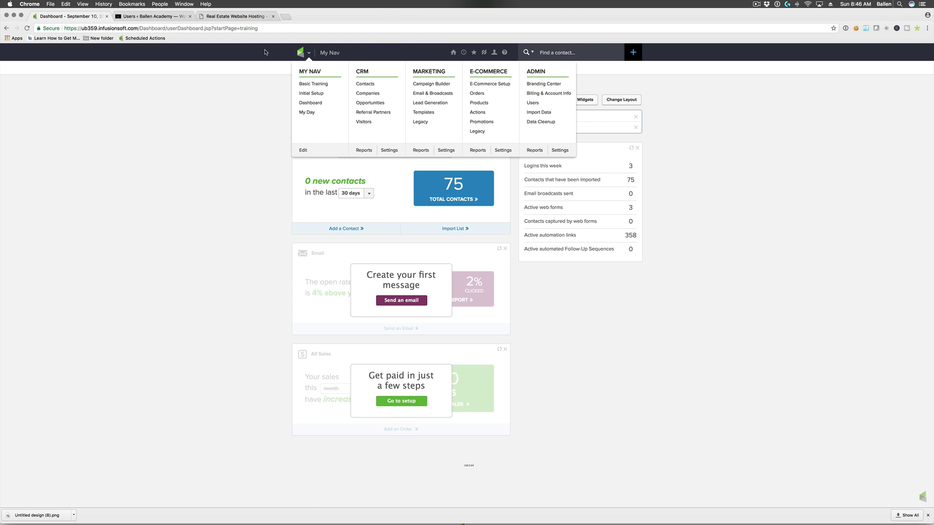
{"action": "left_click", "coordinate": [363, 89]}
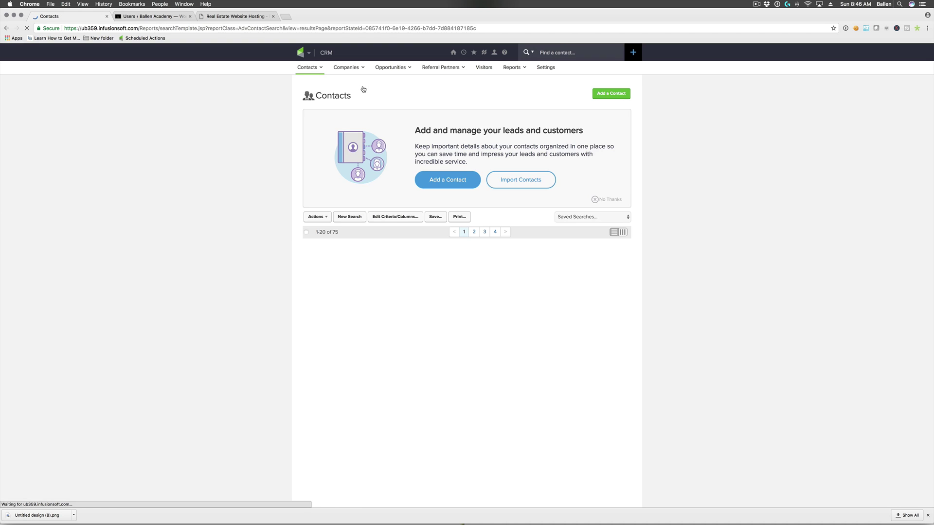
{"action": "left_click", "coordinate": [452, 53]}
{"action": "left_click", "coordinate": [558, 54]}
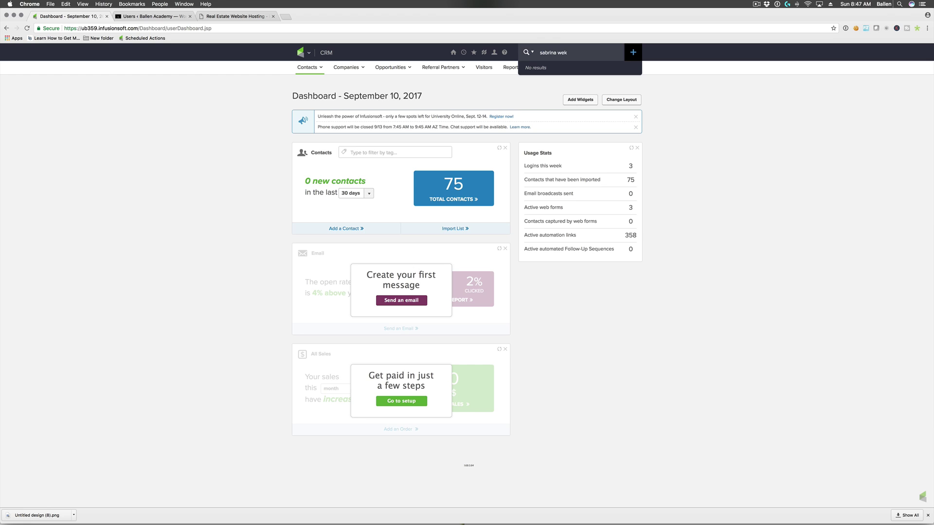
{"action": "key", "text": "super+a"}
{"action": "key", "text": "super+a"}
{"action": "key", "text": "BackSpace"}
- Quick-add contact Test Test with a placeholder email, save, and open the new record
{"action": "left_click", "coordinate": [633, 52]}
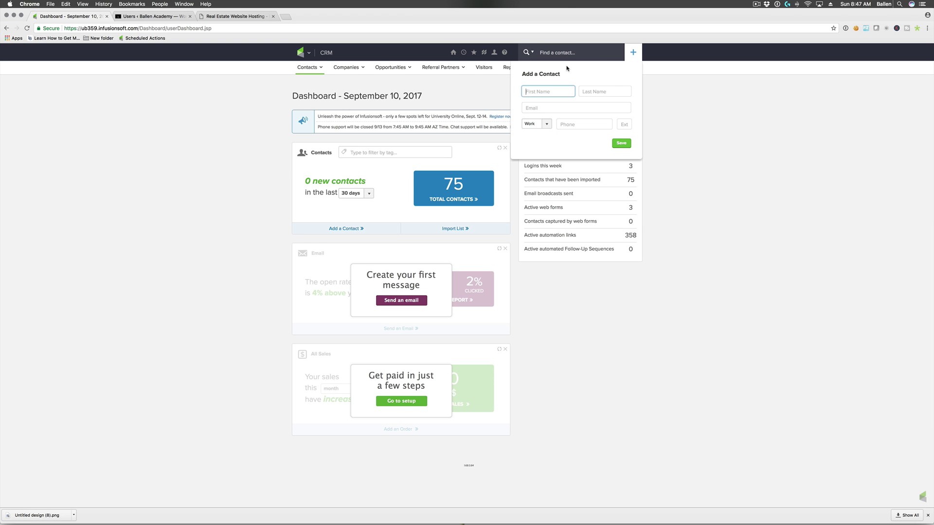
{"action": "type", "text": "Test"}
{"action": "key", "text": "Tab"}
{"action": "type", "text": "Test"}
{"action": "key", "text": "Tab"}
{"action": "type", "text": "no"}
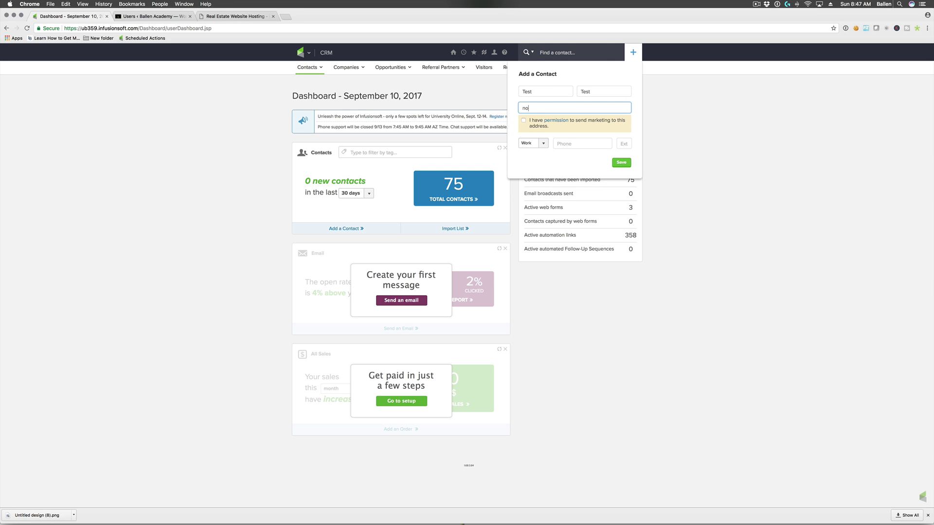
{"action": "type", "text": "@no.no"}
{"action": "left_click", "coordinate": [626, 163]}
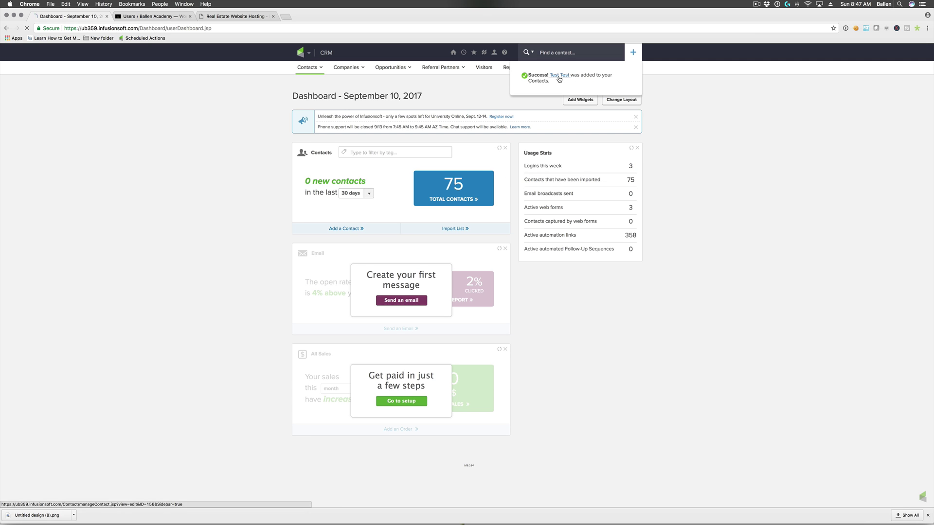
{"action": "left_click", "coordinate": [559, 77]}
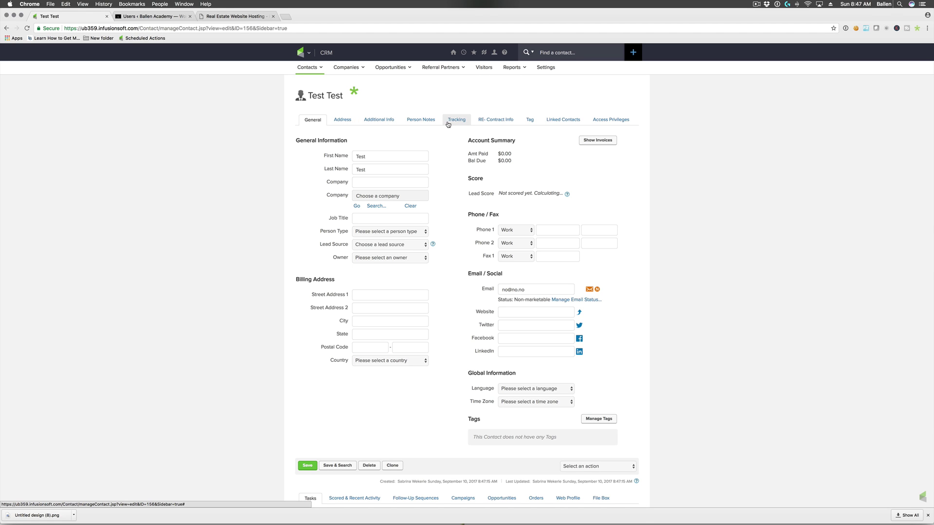
- Review the contact's Tracking and RE- Contract Info tabs, then return to General
{"action": "left_click", "coordinate": [448, 122]}
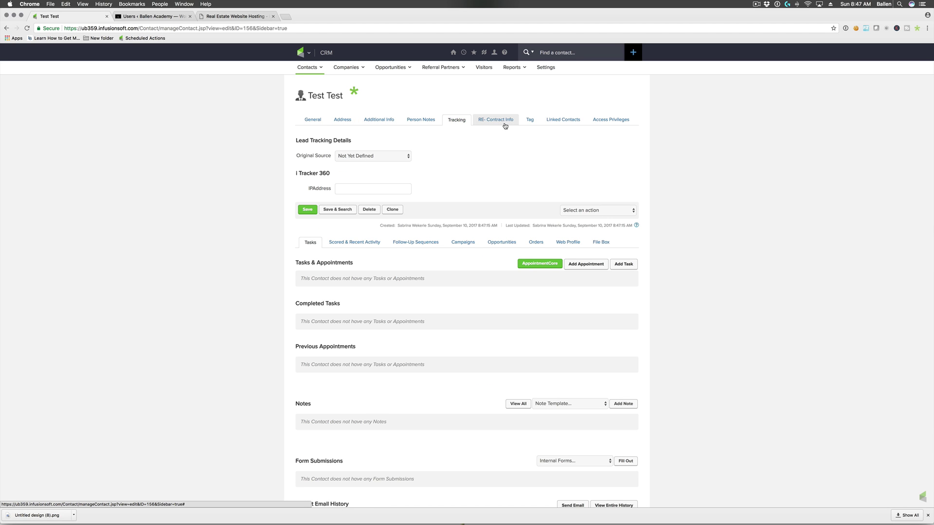
{"action": "left_click", "coordinate": [503, 122]}
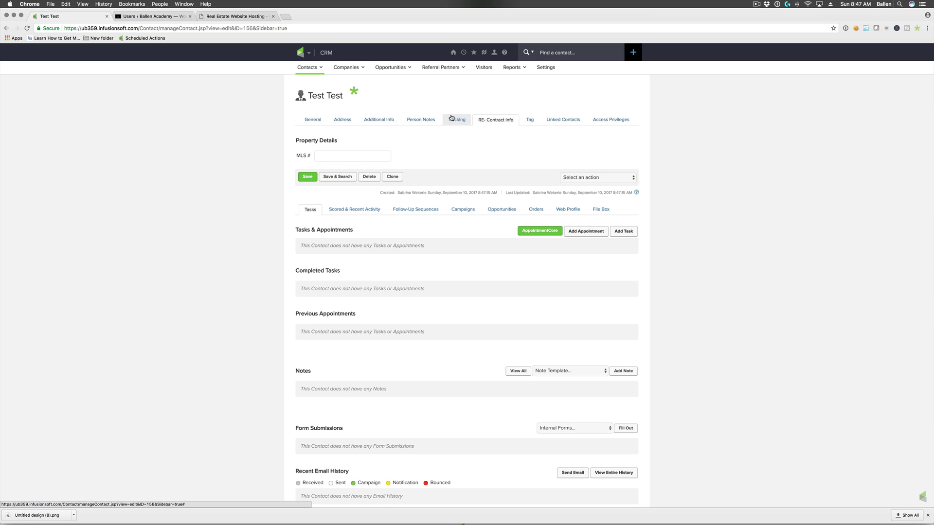
{"action": "left_click", "coordinate": [450, 119]}
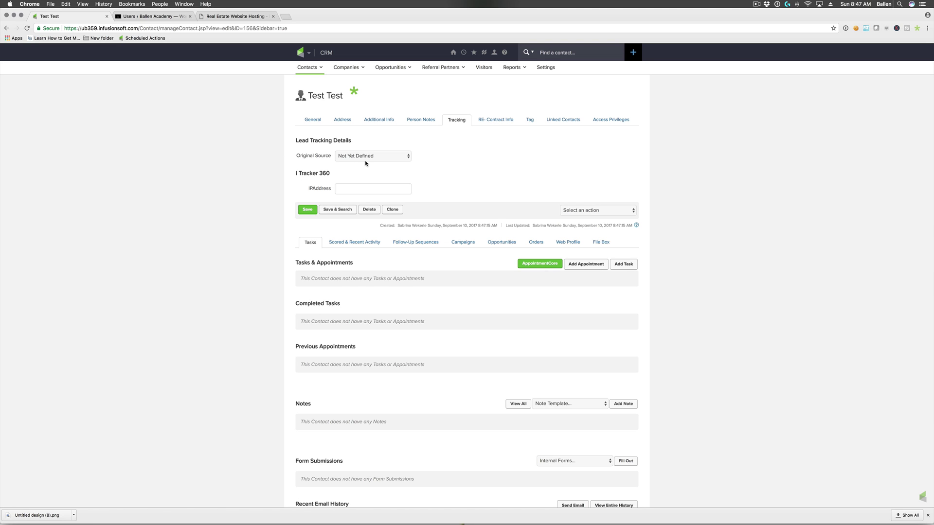
{"action": "left_click", "coordinate": [319, 122]}
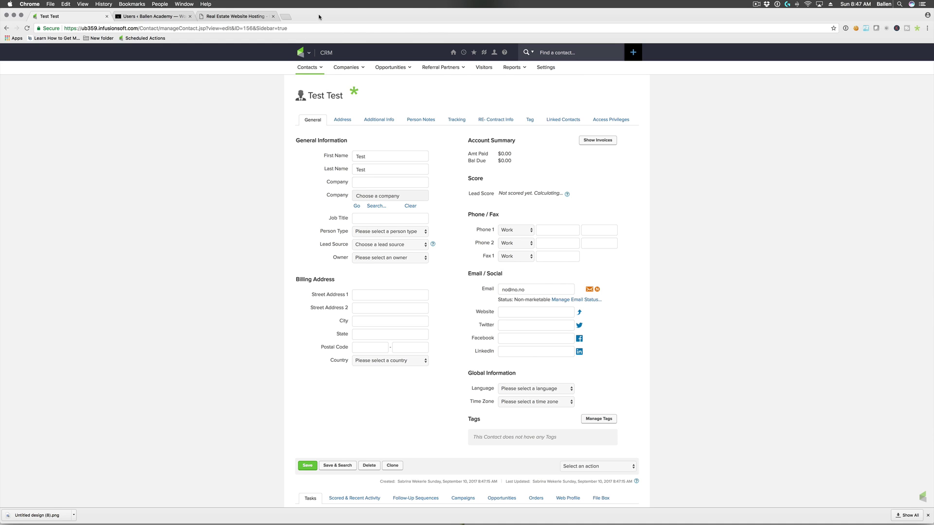
{"action": "mouse_move", "coordinate": [301, 54]}
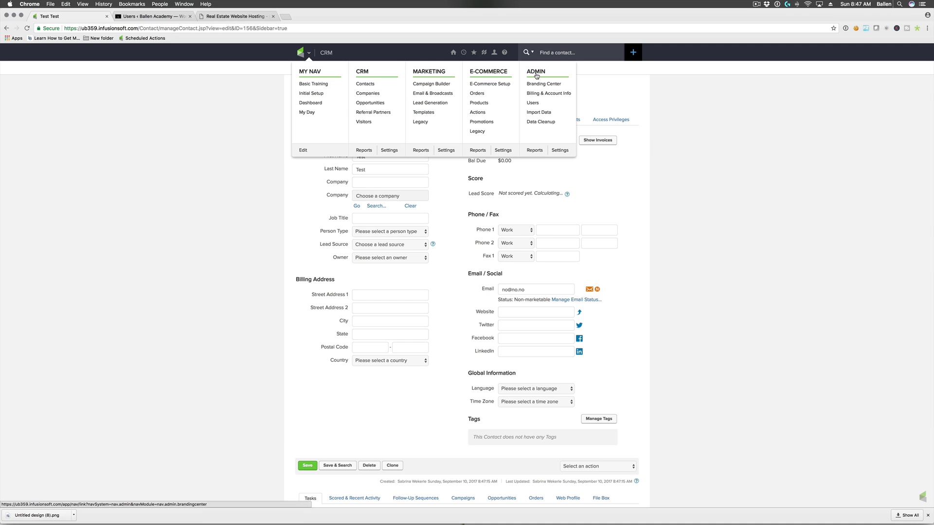
- From Admin Settings, load the custom fields for the Contact record type
{"action": "left_click", "coordinate": [559, 151]}
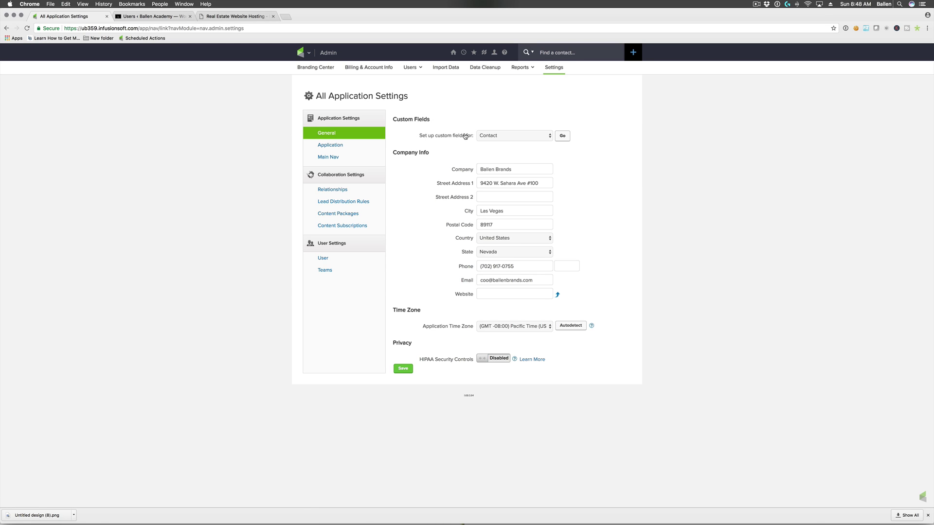
{"action": "left_click", "coordinate": [496, 139]}
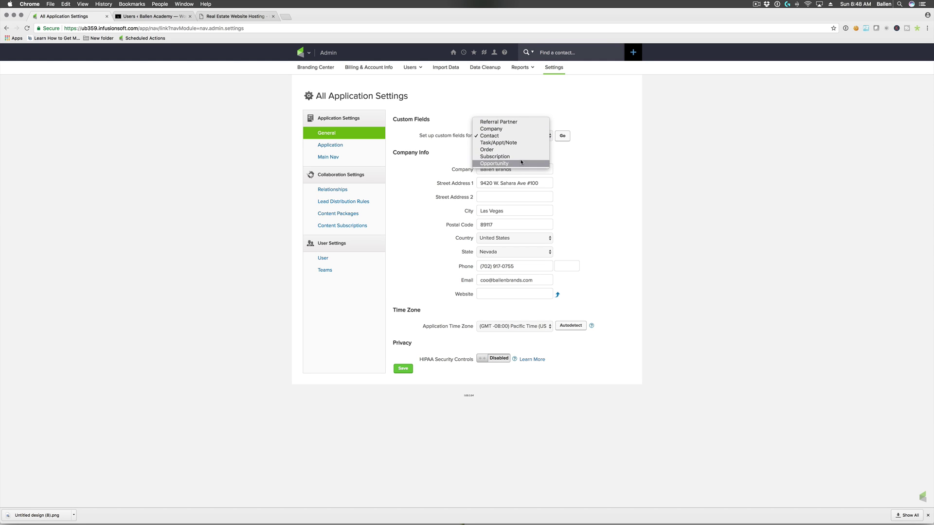
{"action": "left_click", "coordinate": [495, 136]}
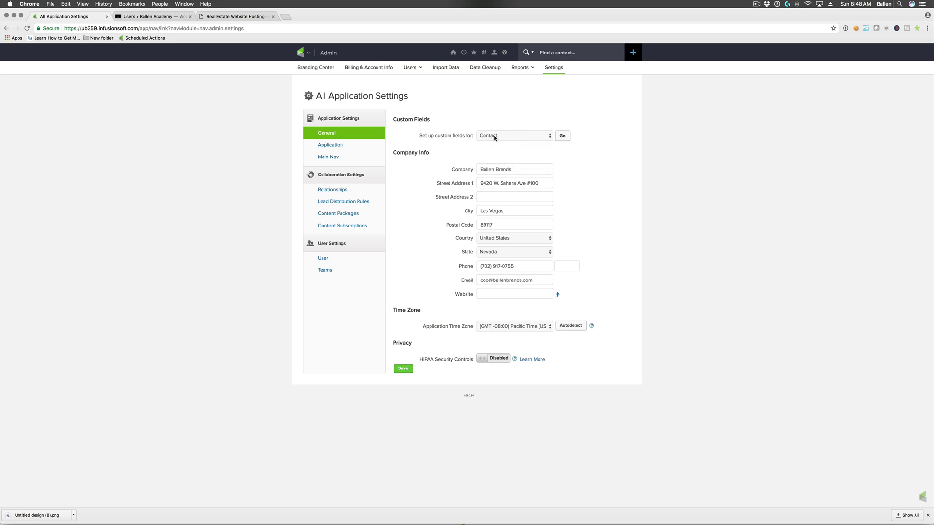
{"action": "left_click", "coordinate": [563, 137]}
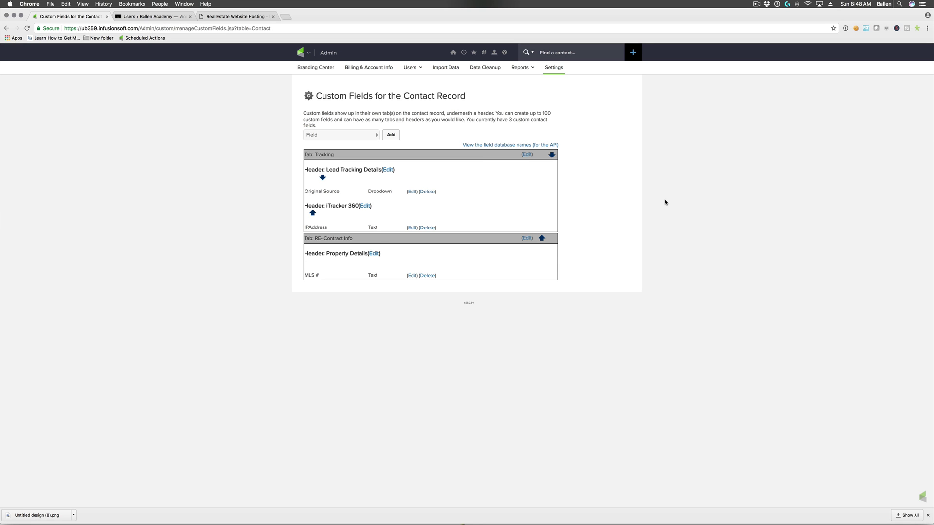
- Open the Test Test contact's record in a second browser tab for reference
{"action": "left_click", "coordinate": [362, 137]}
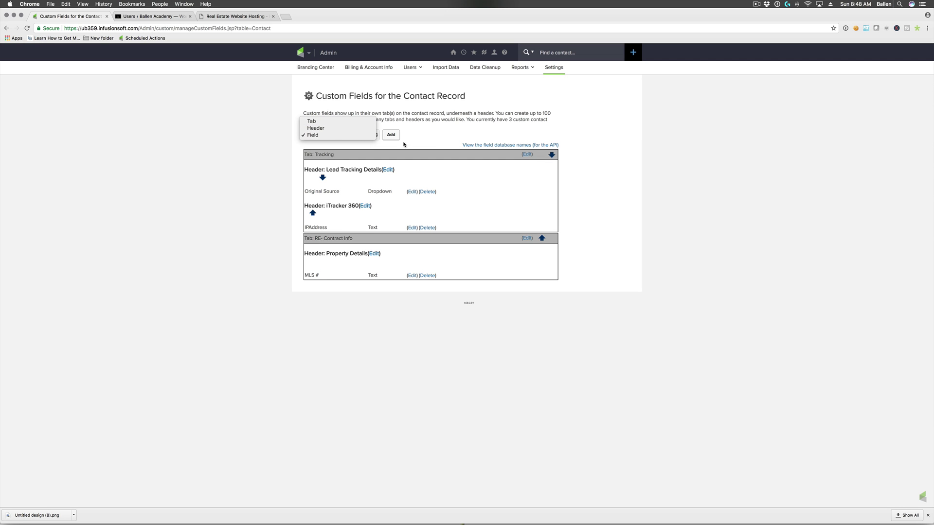
{"action": "left_click", "coordinate": [333, 123]}
{"action": "left_click", "coordinate": [315, 54]}
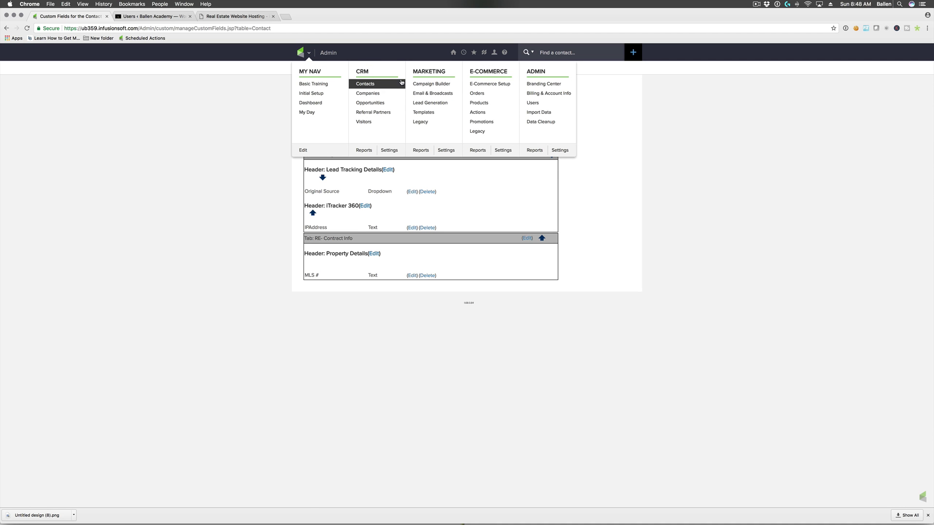
{"action": "right_click", "coordinate": [380, 88]}
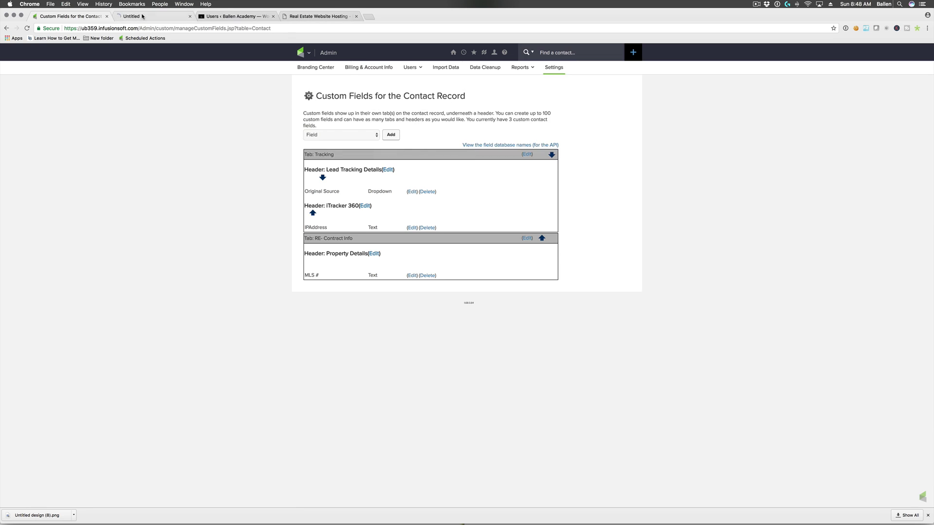
{"action": "key", "text": "ctrl+Tab"}
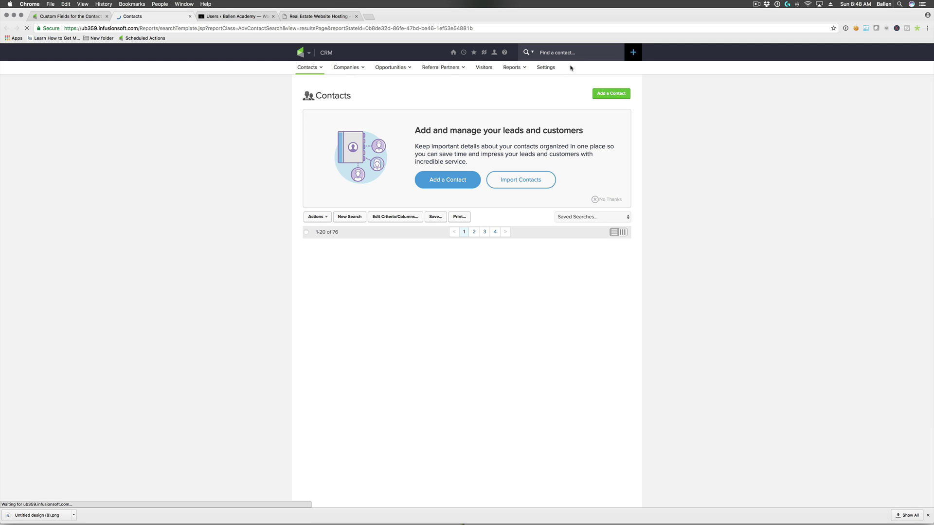
{"action": "left_click", "coordinate": [569, 53]}
{"action": "type", "text": "test"}
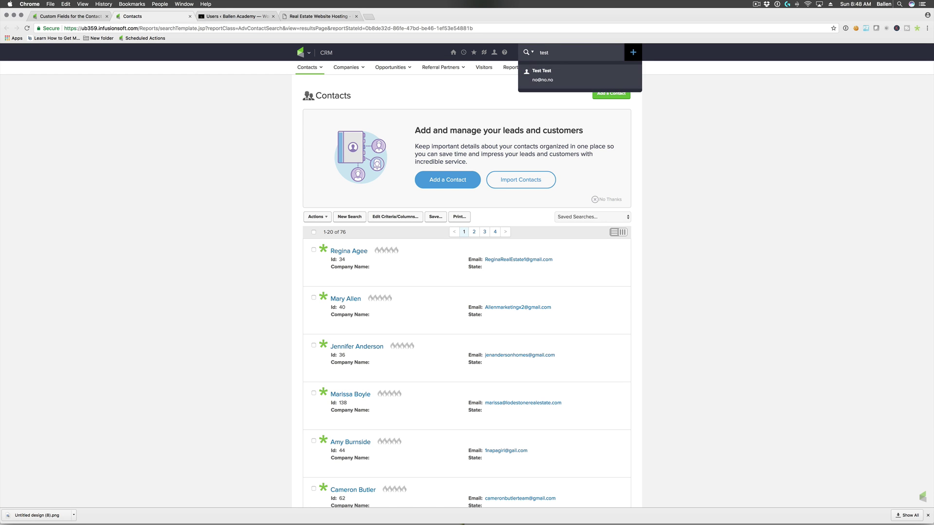
{"action": "key", "text": "Return"}
{"action": "left_click", "coordinate": [347, 137]}
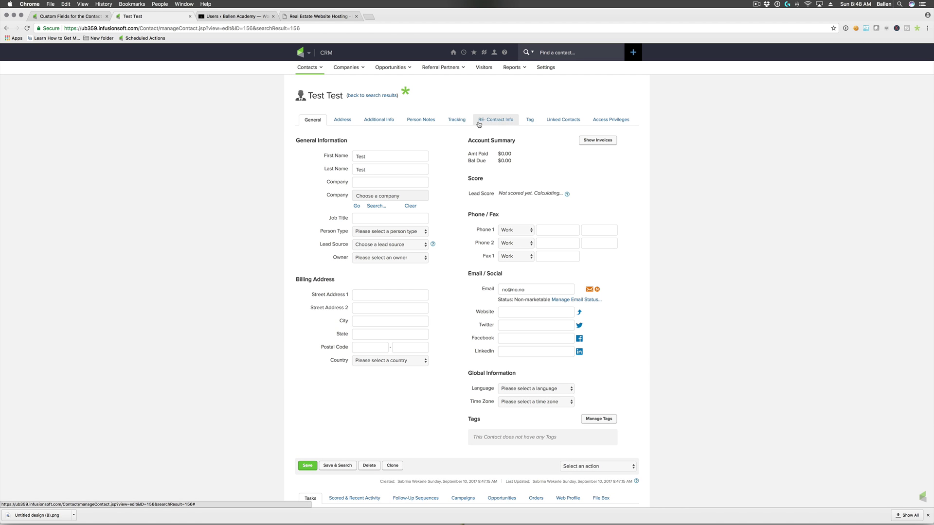
- Compare the contact's Tracking and RE- Contract Info tabs with the custom fields setup
{"action": "left_click", "coordinate": [78, 16]}
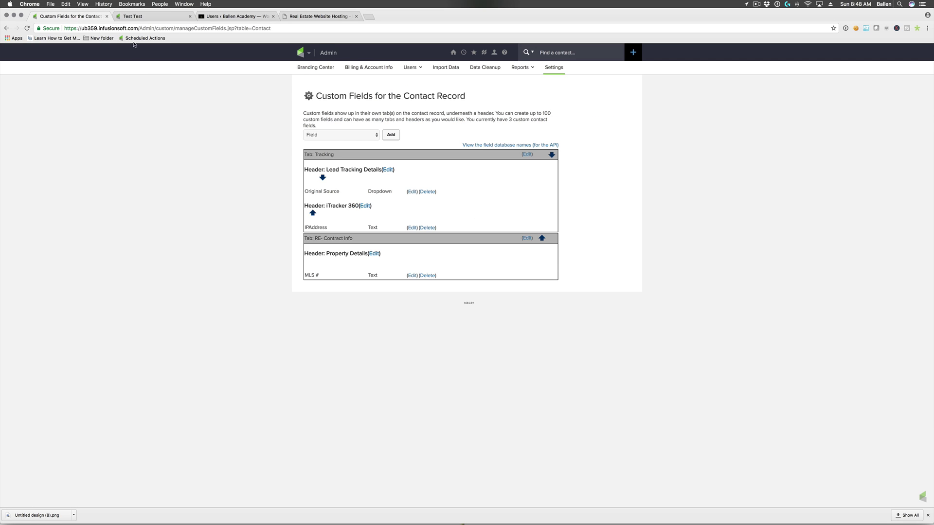
{"action": "left_click", "coordinate": [326, 137]}
{"action": "left_click", "coordinate": [327, 128]}
{"action": "left_click", "coordinate": [161, 19]}
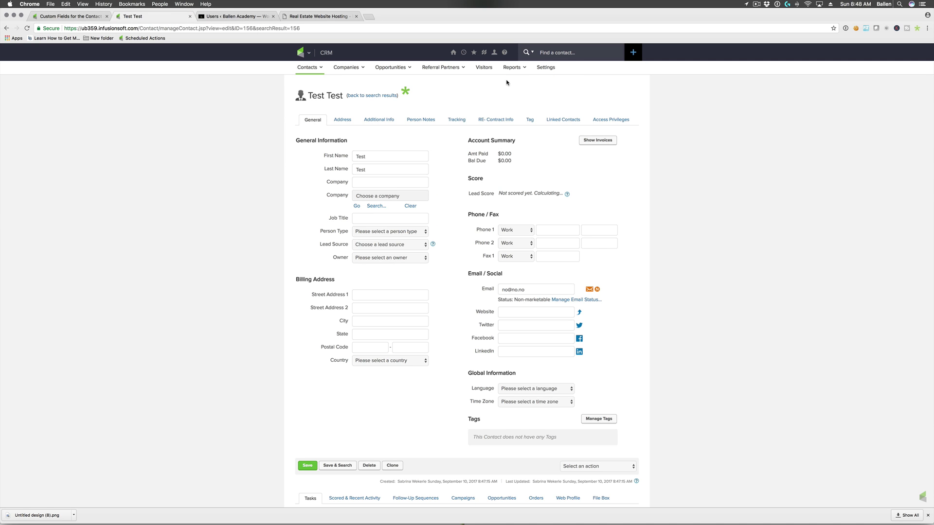
{"action": "left_click", "coordinate": [456, 119]}
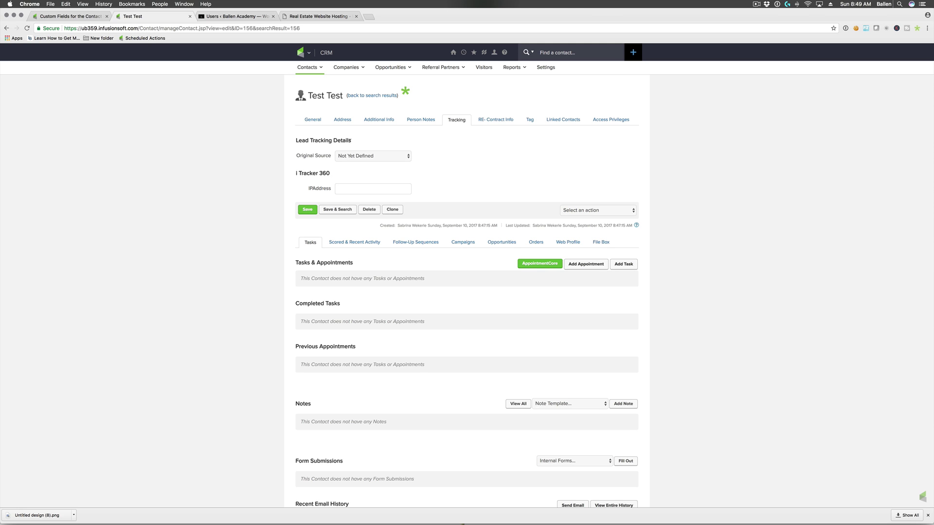
{"action": "left_click_drag", "start_coordinate": [350, 140], "coordinate": [496, 120]}
{"action": "left_click", "coordinate": [496, 119]}
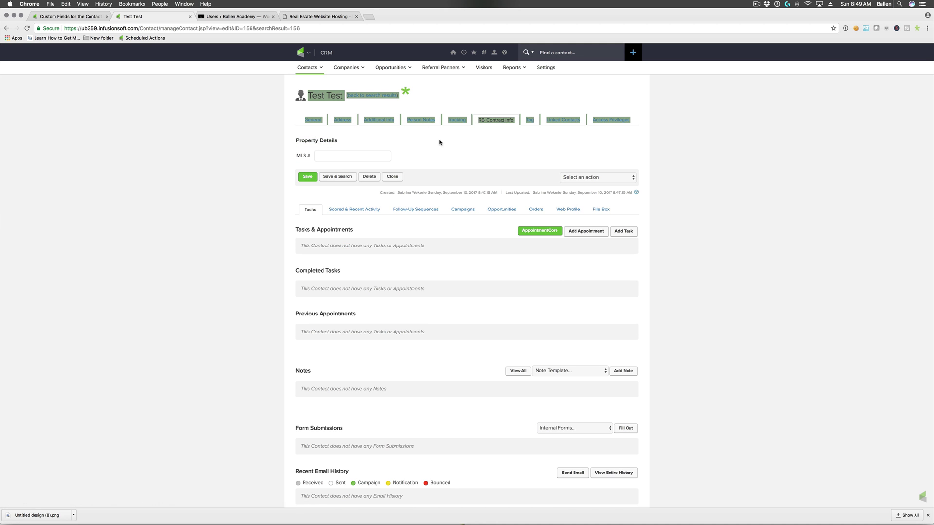
{"action": "left_click", "coordinate": [456, 119]}
{"action": "left_click", "coordinate": [323, 119]}
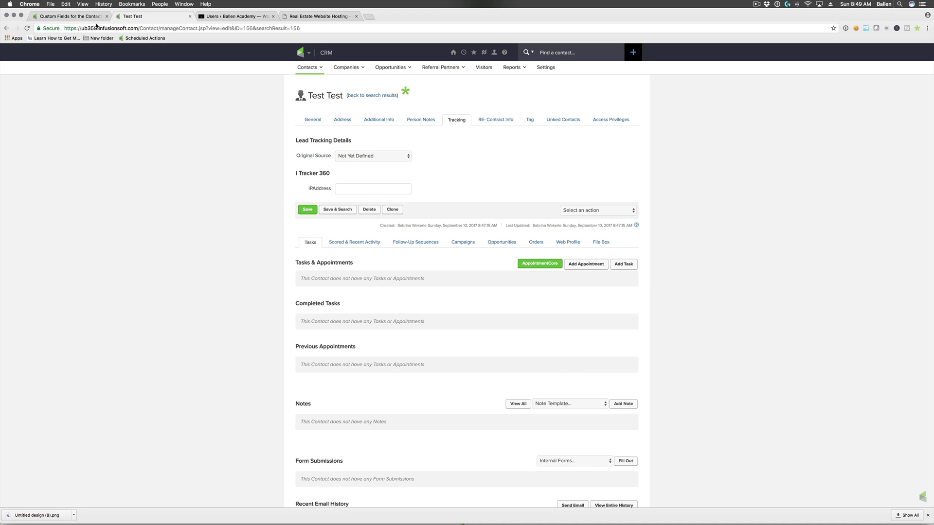
- Back on the custom fields page, highlight Original Source and open the Tab/Header/Field list
{"action": "left_click", "coordinate": [84, 19]}
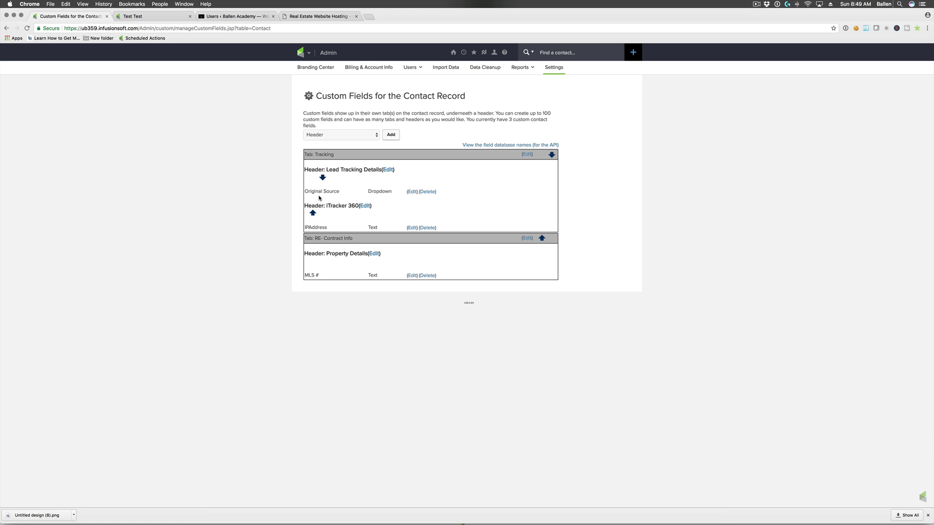
{"action": "left_click_drag", "start_coordinate": [305, 192], "coordinate": [341, 192]}
{"action": "left_click", "coordinate": [356, 169]}
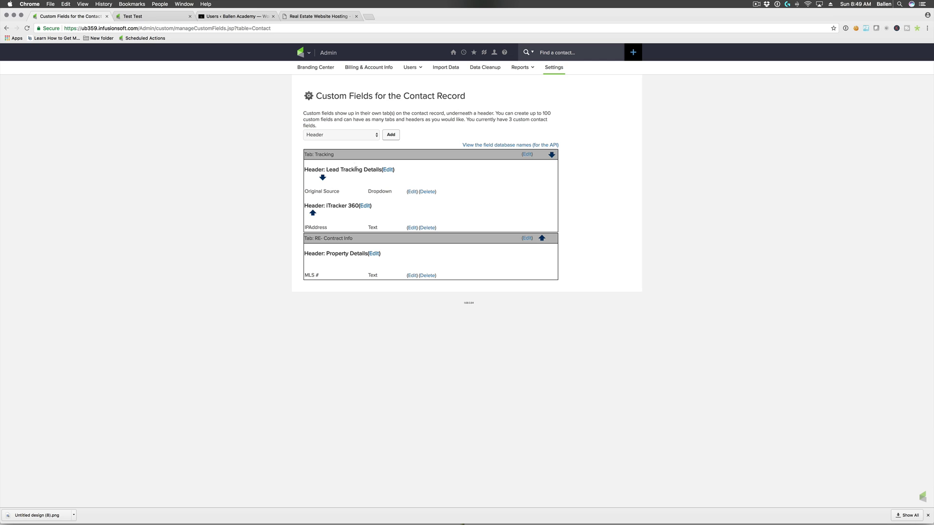
{"action": "left_click", "coordinate": [348, 139]}
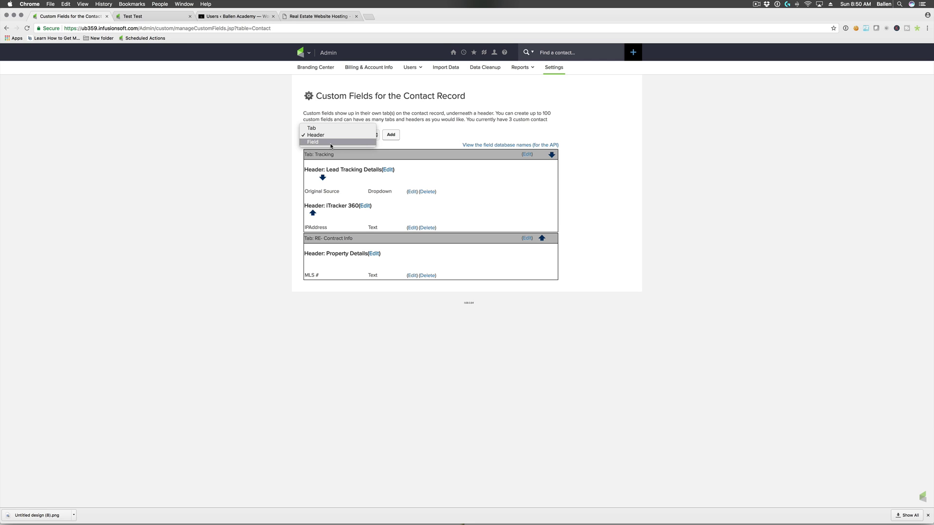
- Create a new field named 'Original Magnet' and set its type to Dropdown
{"action": "left_click", "coordinate": [330, 145]}
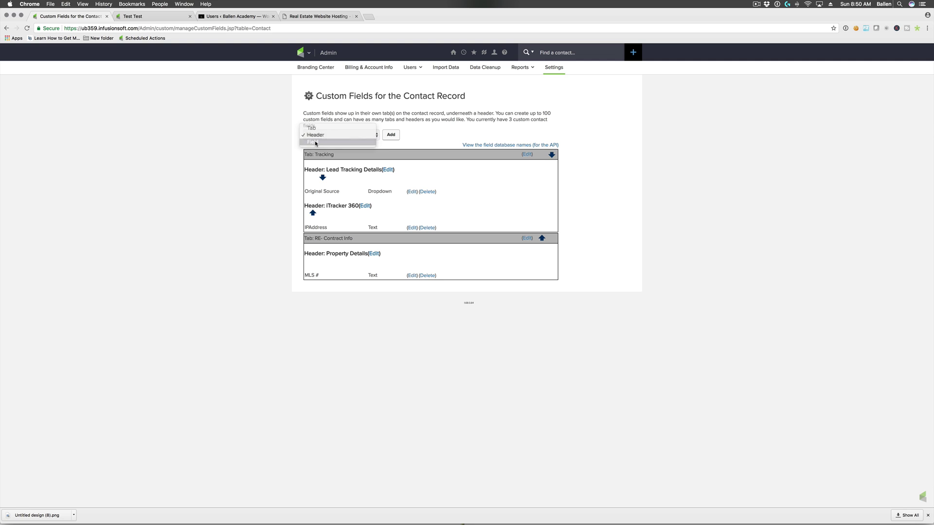
{"action": "left_click", "coordinate": [389, 137]}
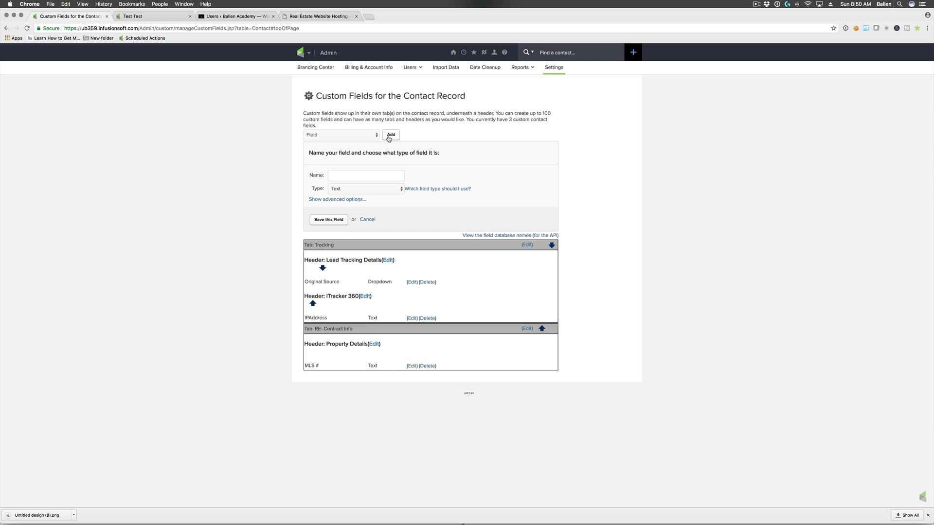
{"action": "left_click", "coordinate": [363, 173]}
{"action": "type", "text": "Original Magnet"}
{"action": "left_click", "coordinate": [347, 192]}
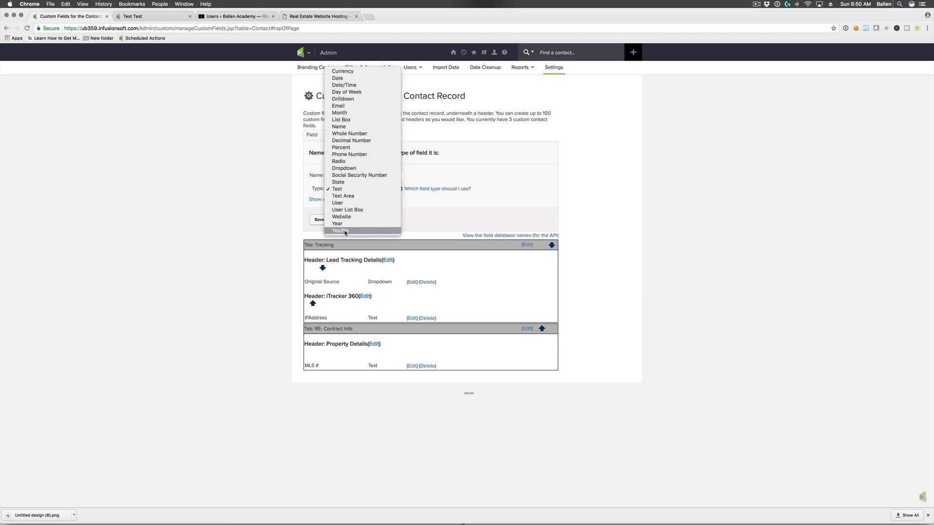
{"action": "left_click", "coordinate": [357, 168]}
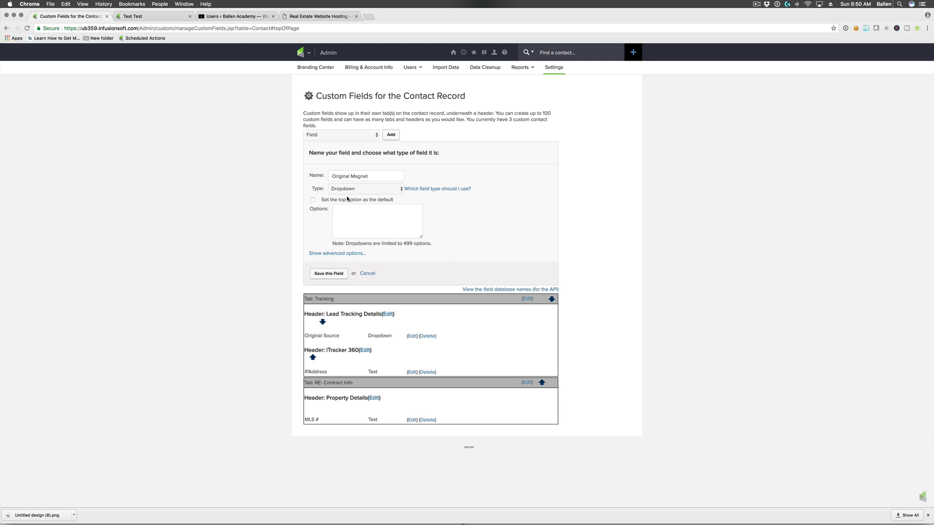
- Make the top option the default and enter options Not Yet Defined and Unidentified
{"action": "left_click", "coordinate": [313, 200]}
{"action": "type", "text": "Not Yet Defined"}
{"action": "key", "text": "Return"}
{"action": "type", "text": "Not Applicable"}
{"action": "left_click_drag", "start_coordinate": [370, 217], "coordinate": [330, 219]}
{"action": "left_click", "coordinate": [376, 217]}
{"action": "key", "text": "BackSpace"}
{"action": "type", "text": "Unidentified"}
- Add the options IDX Property Photos, Digital Download and Home Valuation
{"action": "type", "text": "IDX Ph"}
{"action": "type", "text": "operty Photos"}
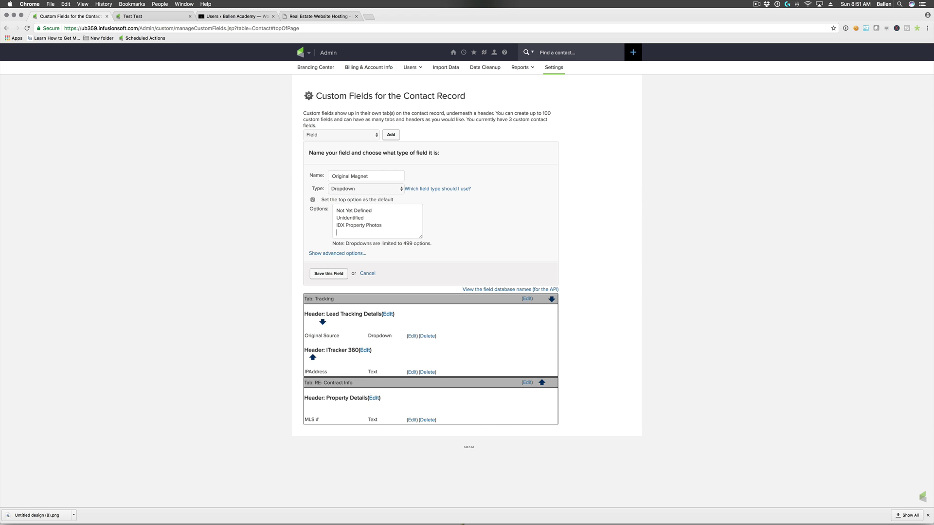
{"action": "key", "text": "Return"}
{"action": "type", "text": "Digital Download"}
{"action": "key", "text": "Return"}
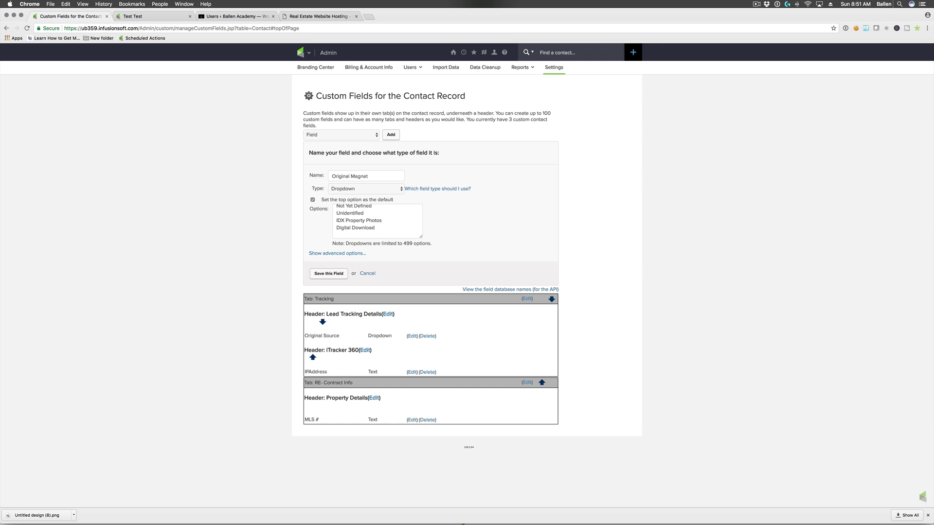
{"action": "type", "text": "Home Valuation"}
{"action": "left_click", "coordinate": [351, 254]}
- Place Original Magnet on the Tracking tab under Lead Tracking Details and save it
{"action": "left_click", "coordinate": [362, 292]}
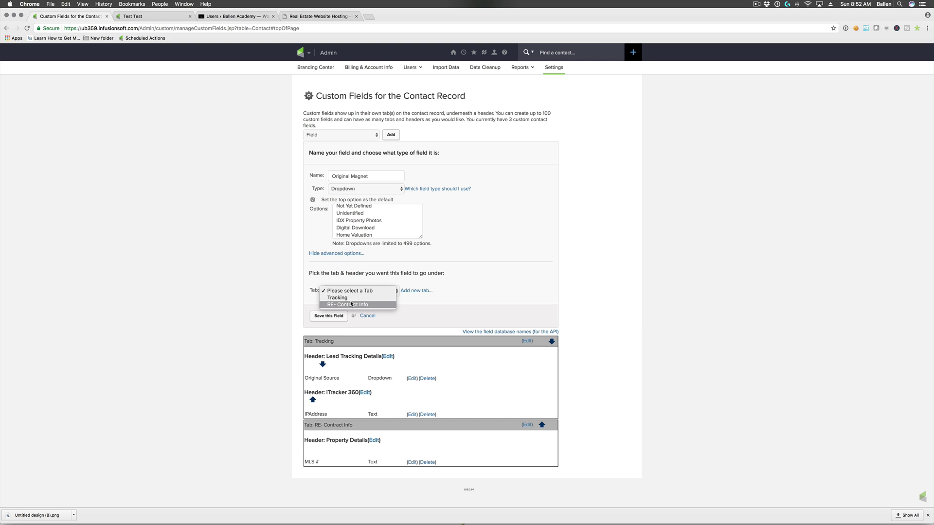
{"action": "left_click", "coordinate": [447, 314]}
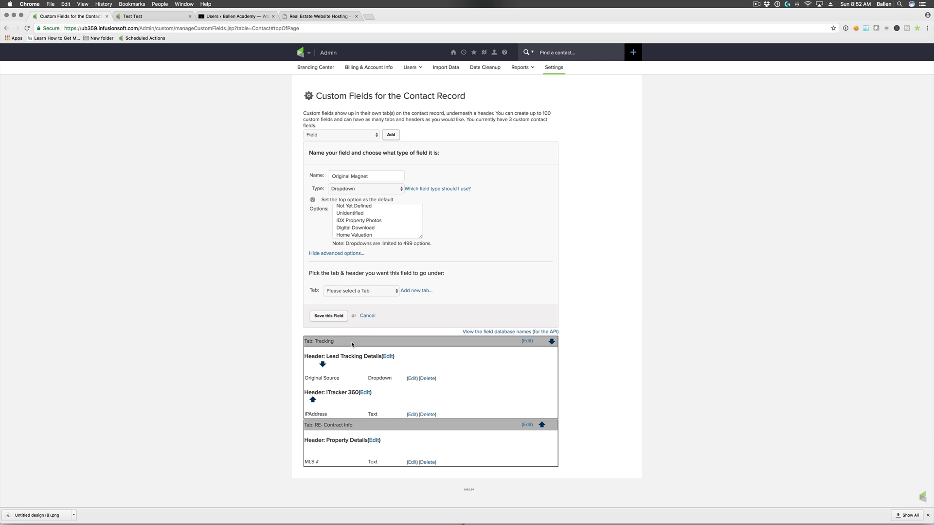
{"action": "left_click", "coordinate": [360, 291]}
{"action": "left_click", "coordinate": [358, 297]}
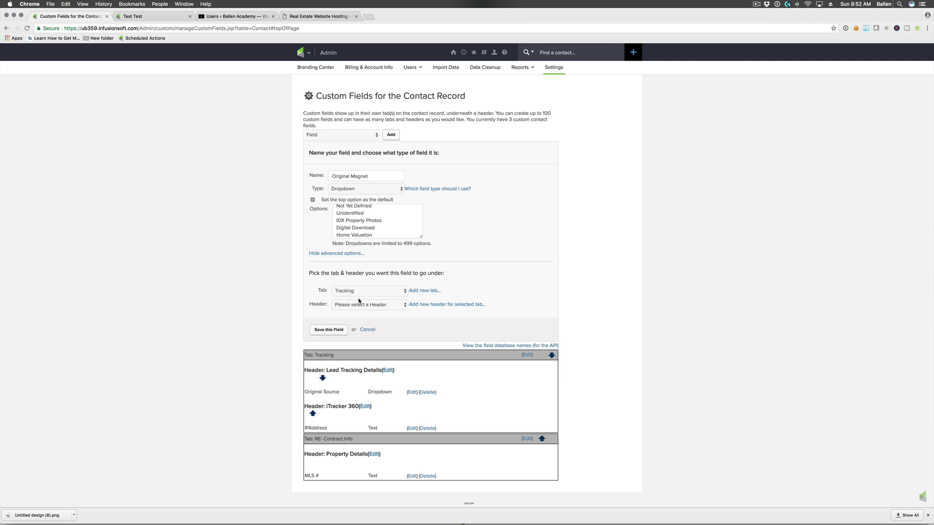
{"action": "left_click", "coordinate": [361, 305]}
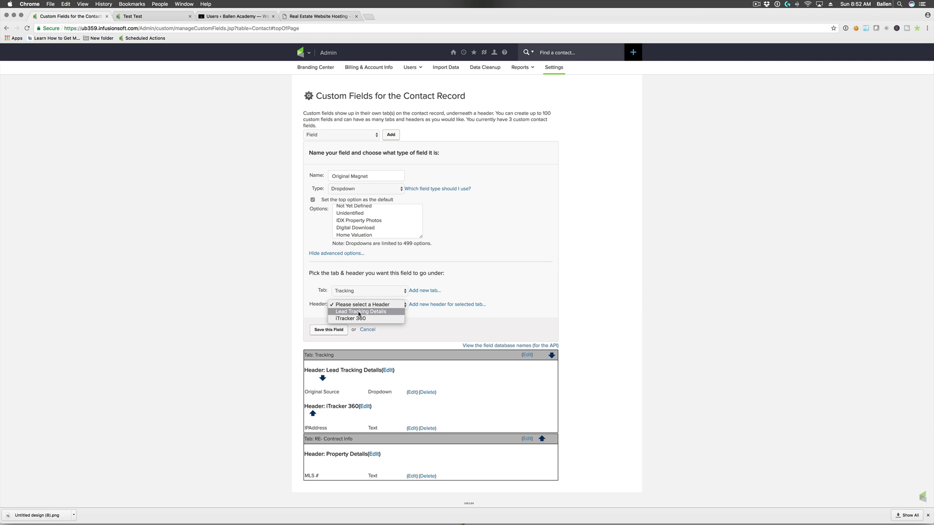
{"action": "left_click", "coordinate": [350, 311]}
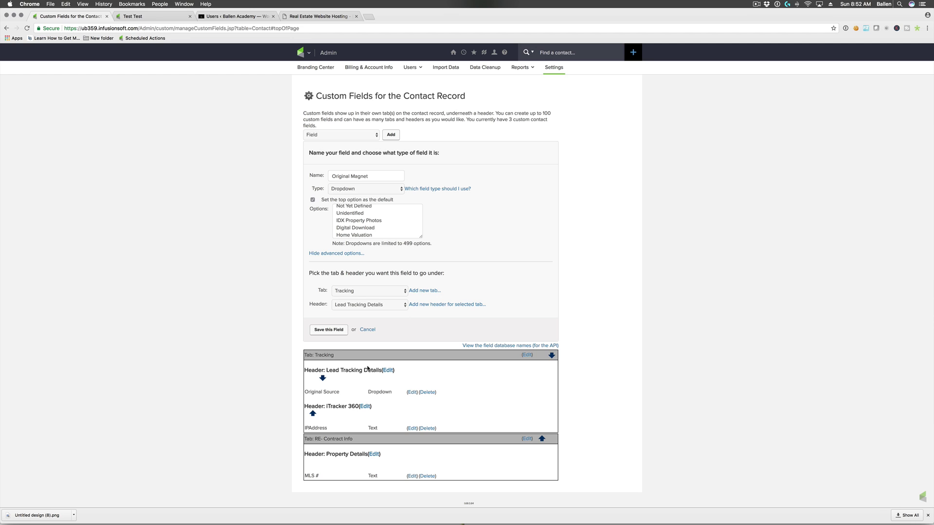
{"action": "left_click", "coordinate": [330, 331]}
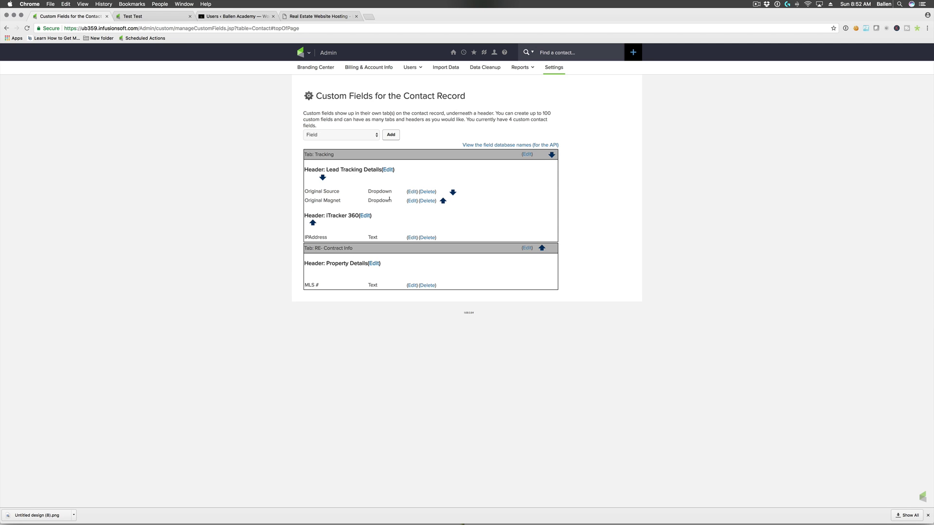
- Start a new field named 'Original Activity' with the Dropdown type
{"action": "left_click", "coordinate": [393, 138]}
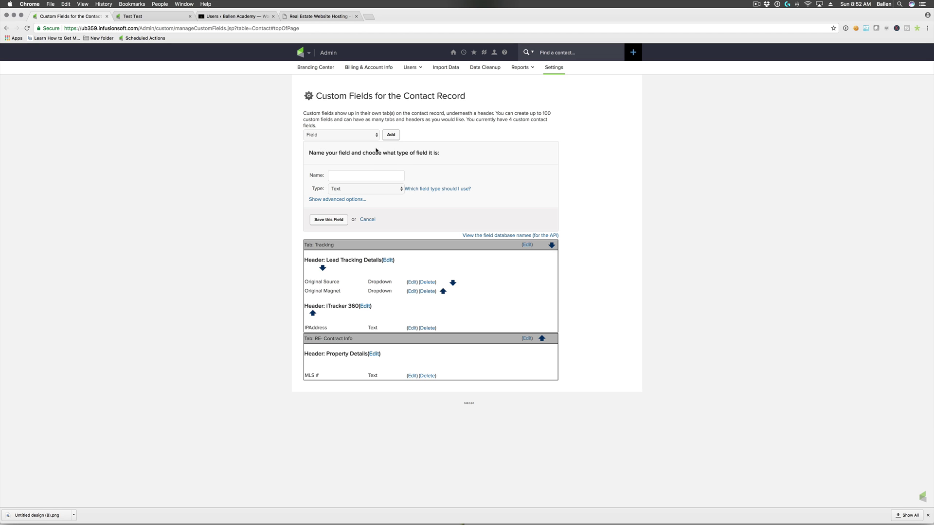
{"action": "type", "text": "Original Activity"}
{"action": "left_click", "coordinate": [366, 188]}
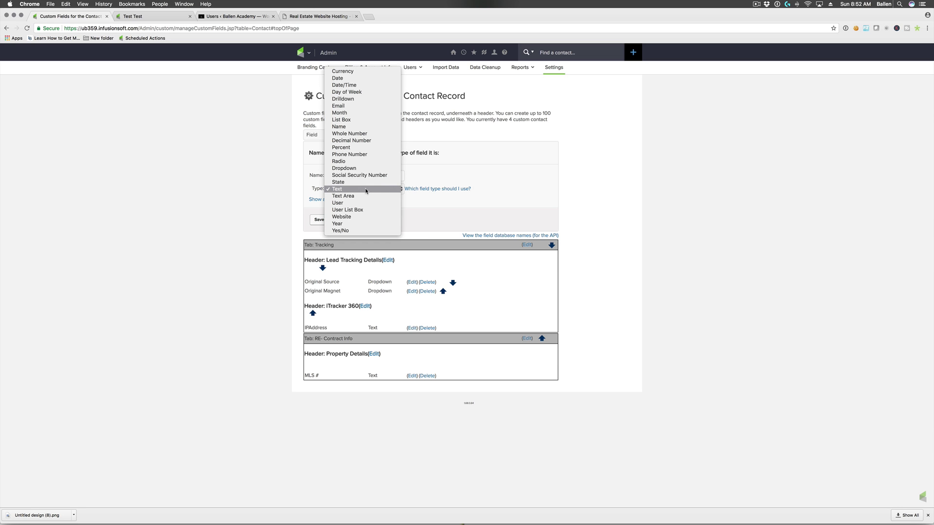
{"action": "left_click", "coordinate": [363, 168]}
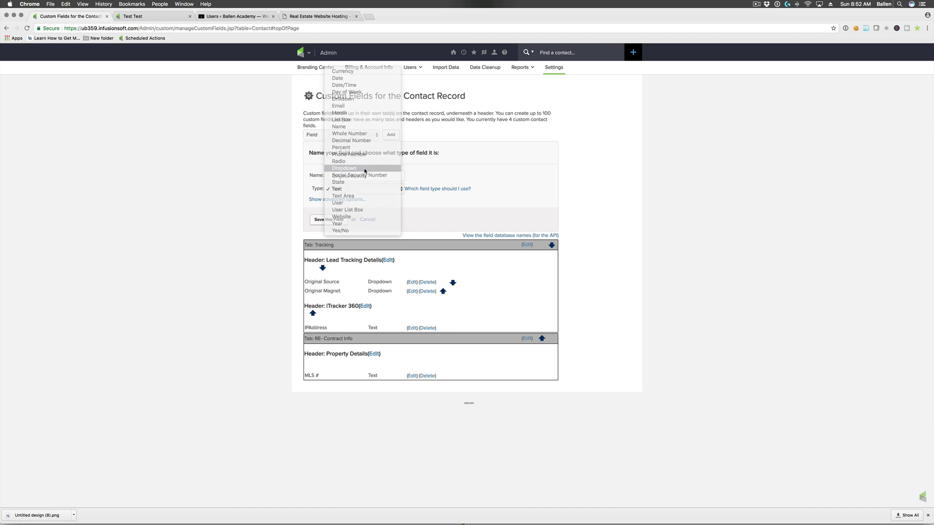
- Default to the top option and list Not Yet Defined, Blogging and Direct Mail
{"action": "left_click", "coordinate": [313, 199]}
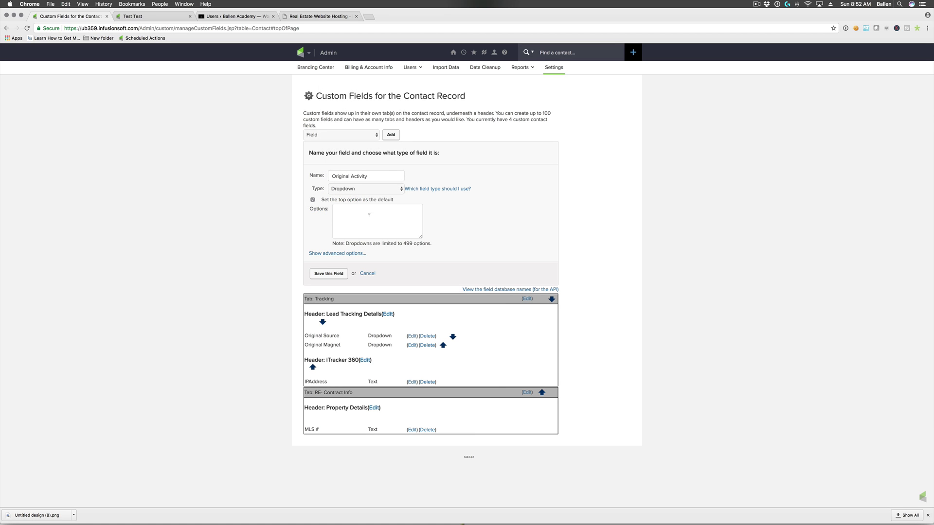
{"action": "type", "text": "Not Yet Defined"}
{"action": "type", "text": "Blogging"}
{"action": "type", "text": "Direct Ma"}
{"action": "type", "text": "Open House"}
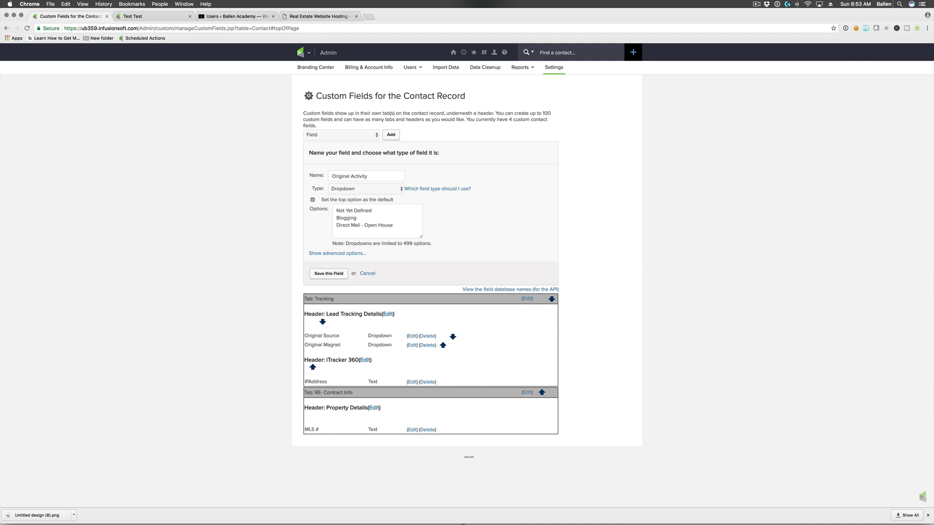
{"action": "key", "text": "BackSpace"}
{"action": "key", "text": "BackSpace"}
{"action": "key", "text": "BackSpace"}
{"action": "key", "text": "BackSpace"}
{"action": "key", "text": "BackSpace"}
{"action": "key", "text": "BackSpace"}
- Save Original Activity, then move it to Tracking > Lead Tracking Details and save again
{"action": "left_click", "coordinate": [330, 273]}
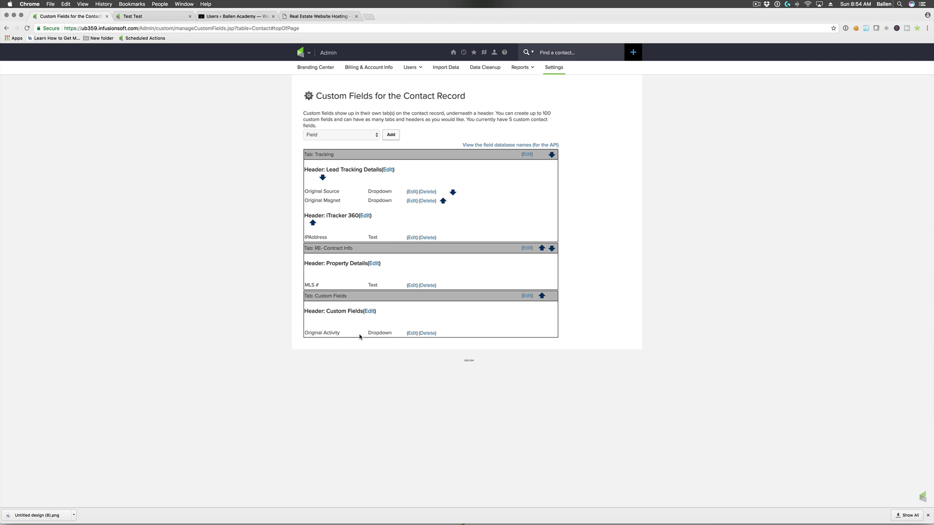
{"action": "left_click", "coordinate": [412, 333]}
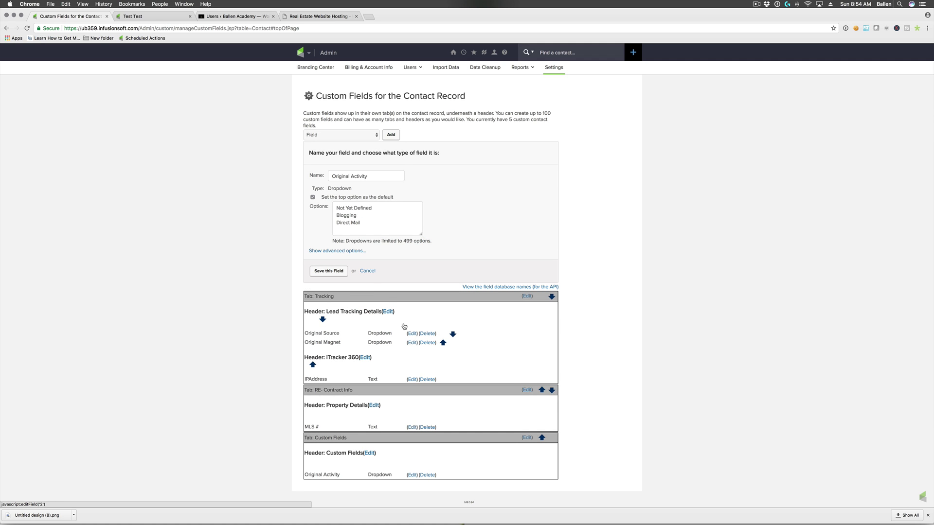
{"action": "left_click", "coordinate": [327, 252]}
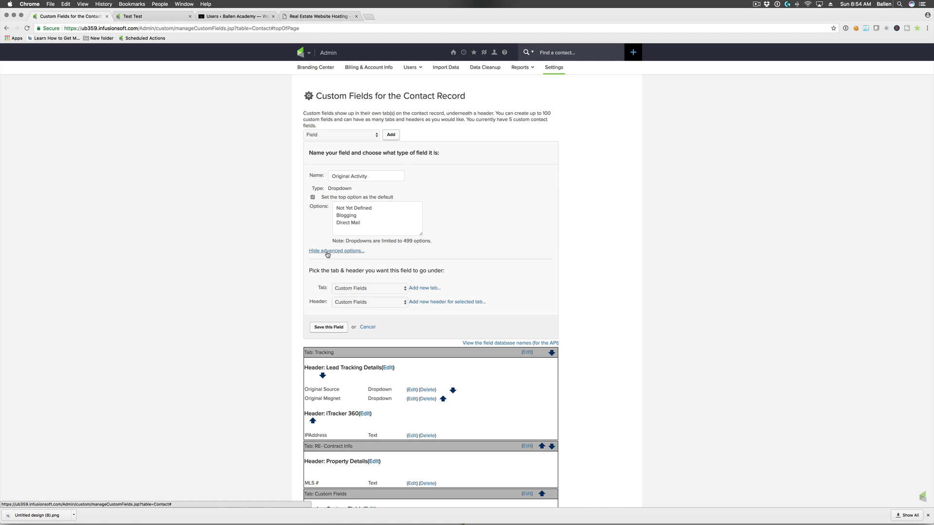
{"action": "left_click", "coordinate": [349, 287]}
{"action": "left_click", "coordinate": [346, 274]}
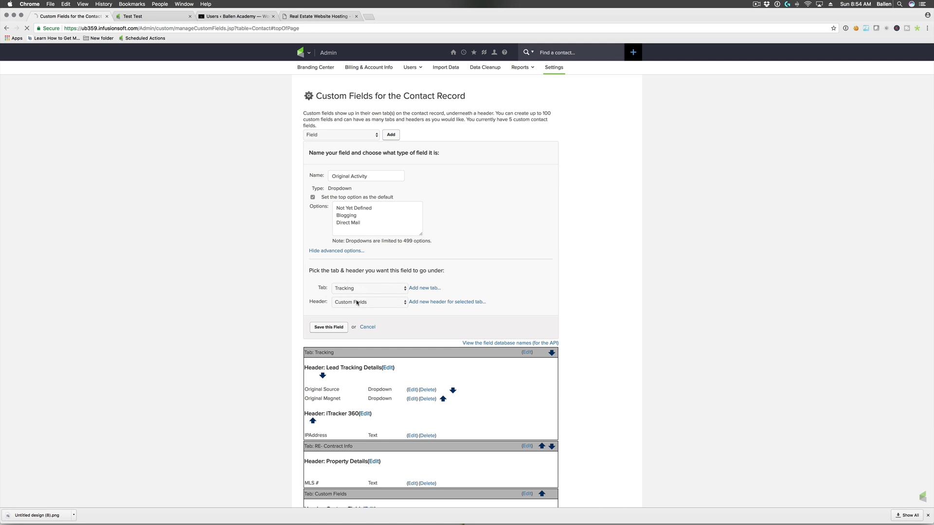
{"action": "left_click", "coordinate": [358, 302]}
{"action": "left_click", "coordinate": [358, 310]}
{"action": "left_click", "coordinate": [329, 327]}
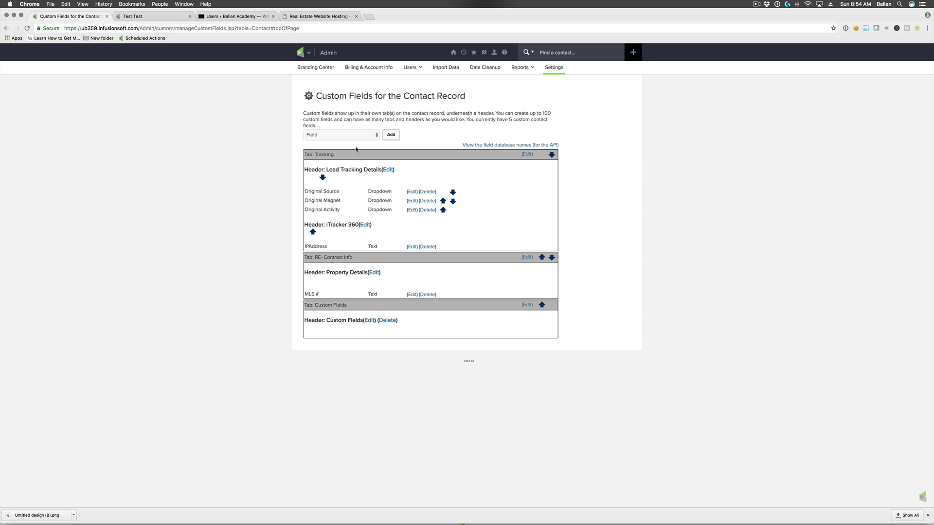
{"action": "left_click", "coordinate": [390, 136]}
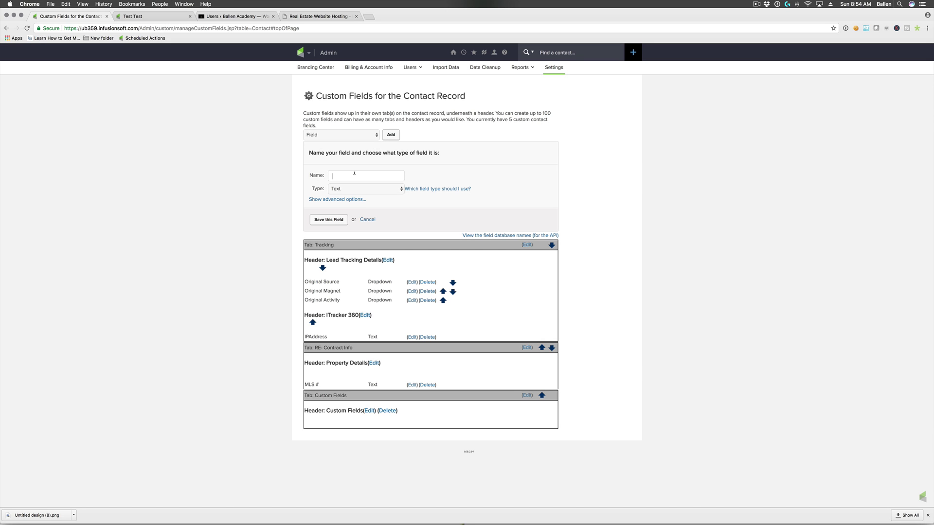
- Create the Vehicle dropdown defaulting to top option, with Not Yet Defined and IDX Form Listings 2 Leads Form
{"action": "type", "text": "Vehicle"}
{"action": "left_click", "coordinate": [361, 189]}
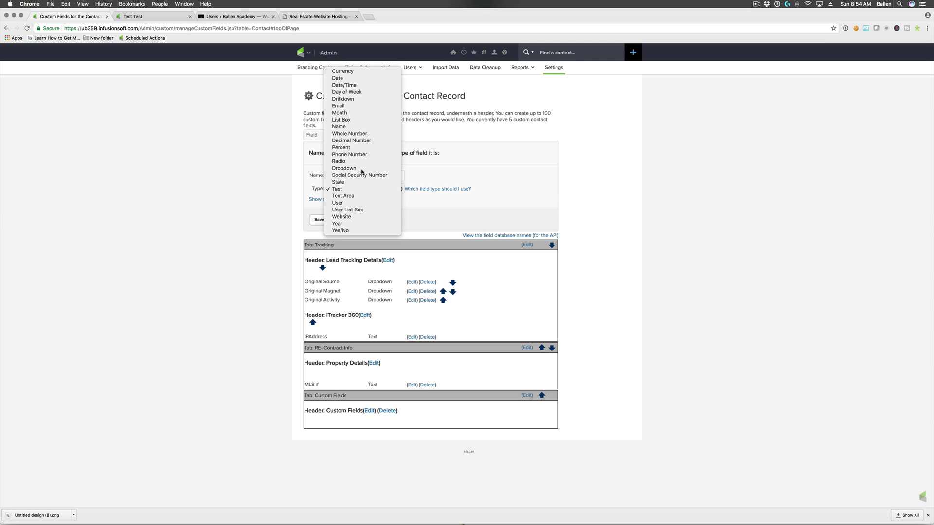
{"action": "left_click", "coordinate": [358, 169]}
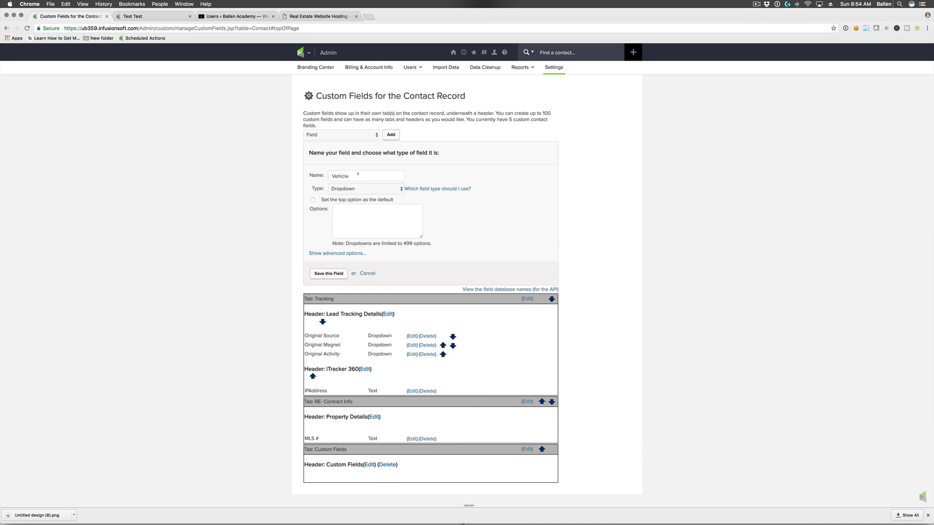
{"action": "left_click", "coordinate": [313, 200]}
{"action": "type", "text": "Not Yet Defined"}
{"action": "key", "text": "Return"}
{"action": "type", "text": "IDX"}
{"action": "type", "text": " Form "}
{"action": "type", "text": "Listings 2 Leads"}
{"action": "type", "text": " Form"}
- Add options Home Valuation Form, Infusionsoft Form, LeadPages, Zopim Chat and Manually Entered
{"action": "key", "text": "Return"}
{"action": "type", "text": "Hoeme Valuation Form"}
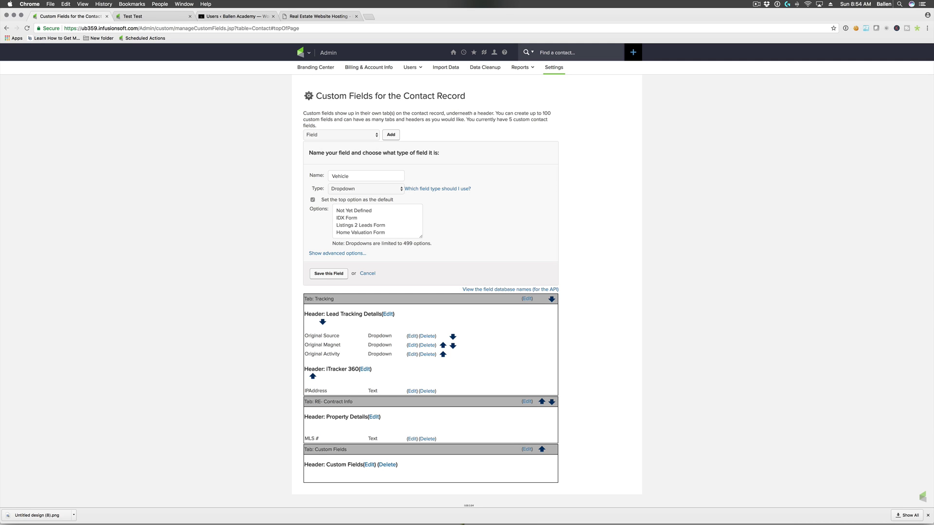
{"action": "key", "text": "Return"}
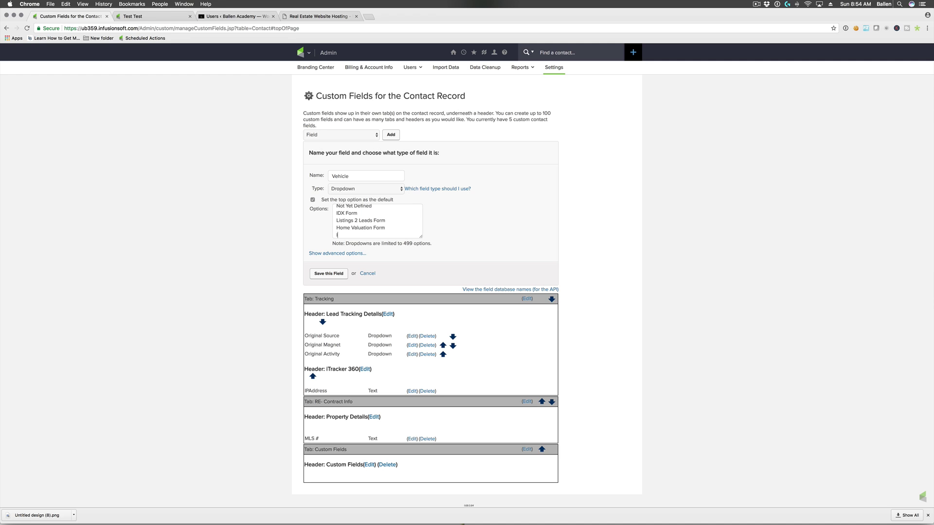
{"action": "type", "text": "INfusio"}
{"action": "key", "text": "BackSpace"}
{"action": "type", "text": "nfusionsoft Form"}
{"action": "key", "text": "Return"}
{"action": "type", "text": "Le"}
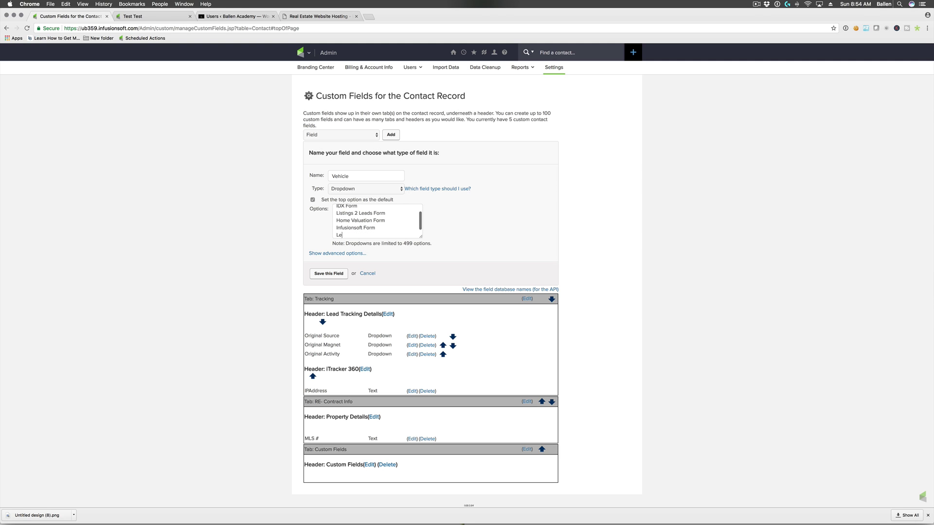
{"action": "type", "text": "adPages"}
{"action": "key", "text": "Return"}
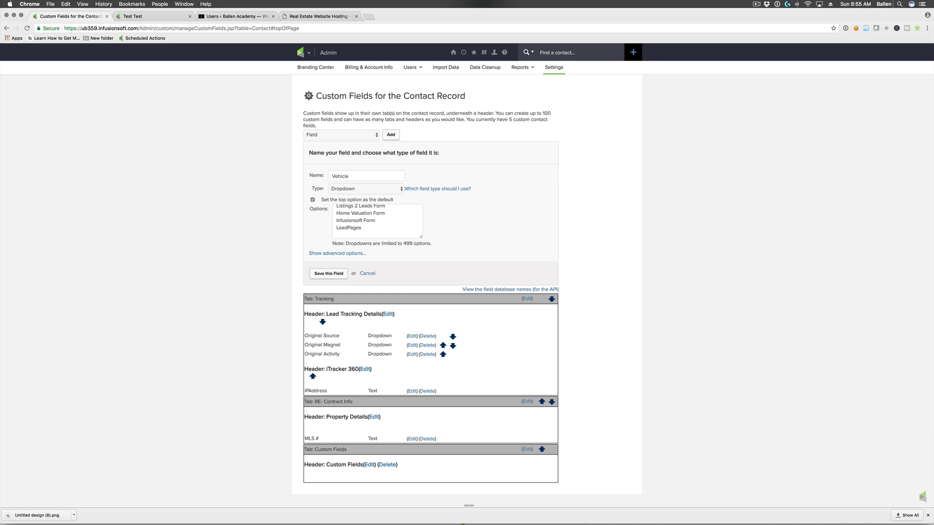
{"action": "type", "text": "Zopim Chat"}
{"action": "scroll", "coordinate": [398, 224], "scroll_direction": "up", "scroll_amount": 3}
{"action": "scroll", "coordinate": [398, 225], "scroll_direction": "down", "scroll_amount": 4}
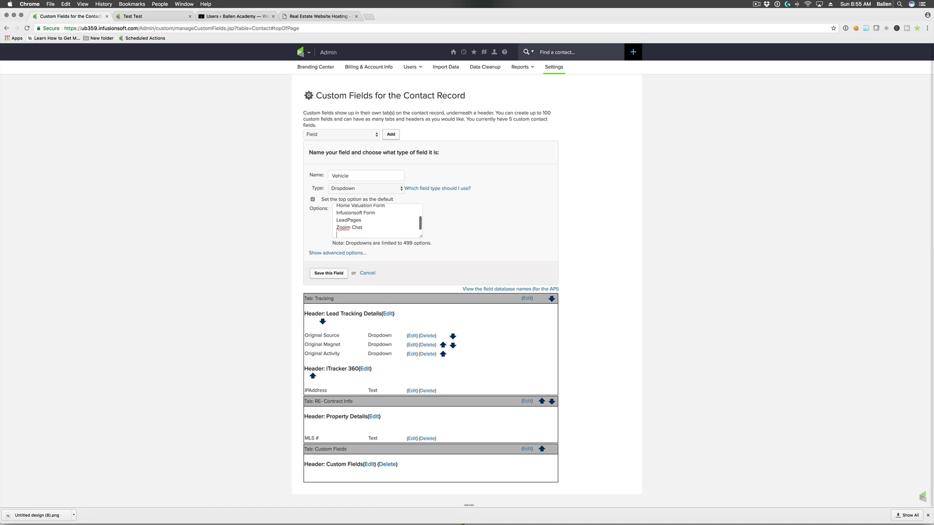
{"action": "type", "text": "Manually ent"}
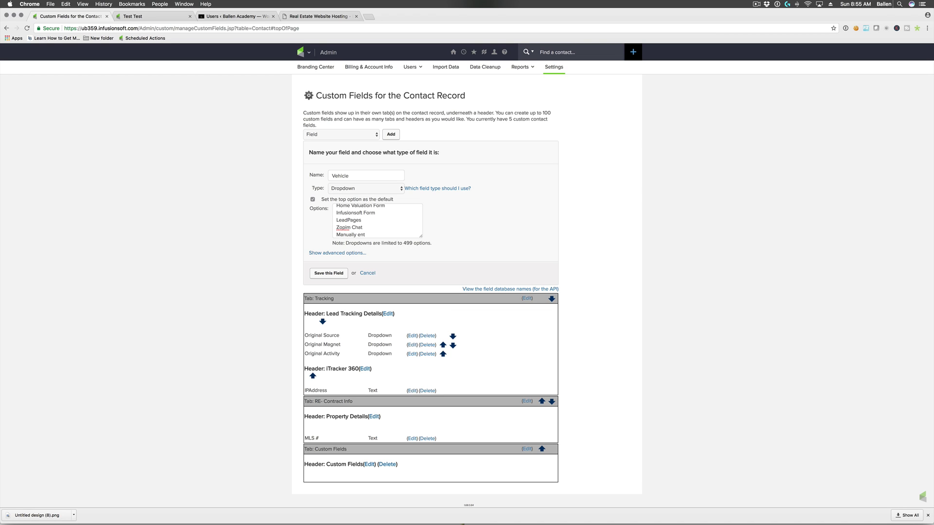
{"action": "type", "text": "Entered"}
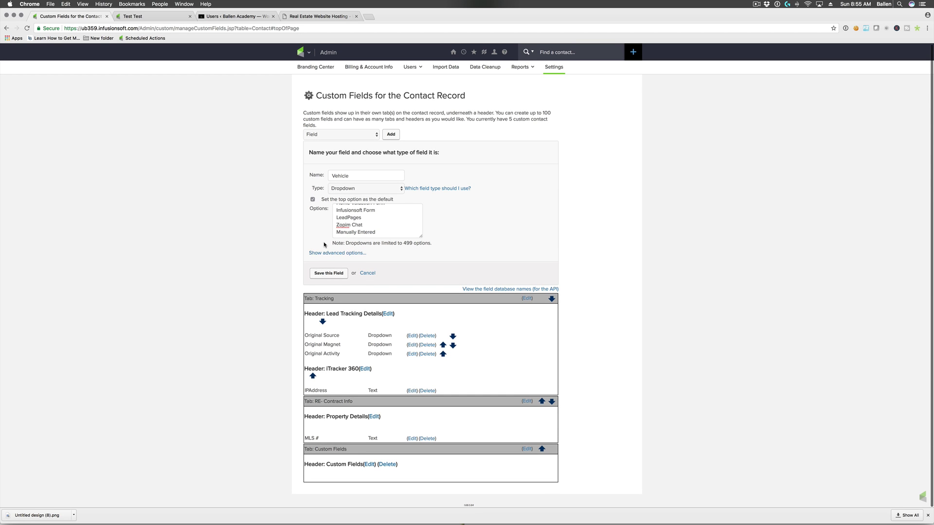
- Place the Vehicle dropdown on the Tracking tab under Lead Tracking Details and save it
{"action": "left_click", "coordinate": [336, 253]}
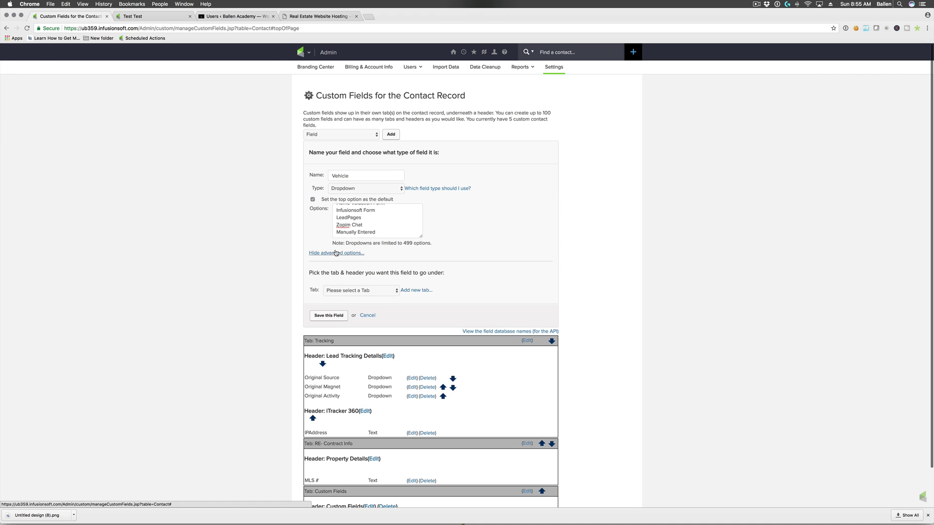
{"action": "left_click", "coordinate": [345, 291]}
{"action": "left_click", "coordinate": [340, 297]}
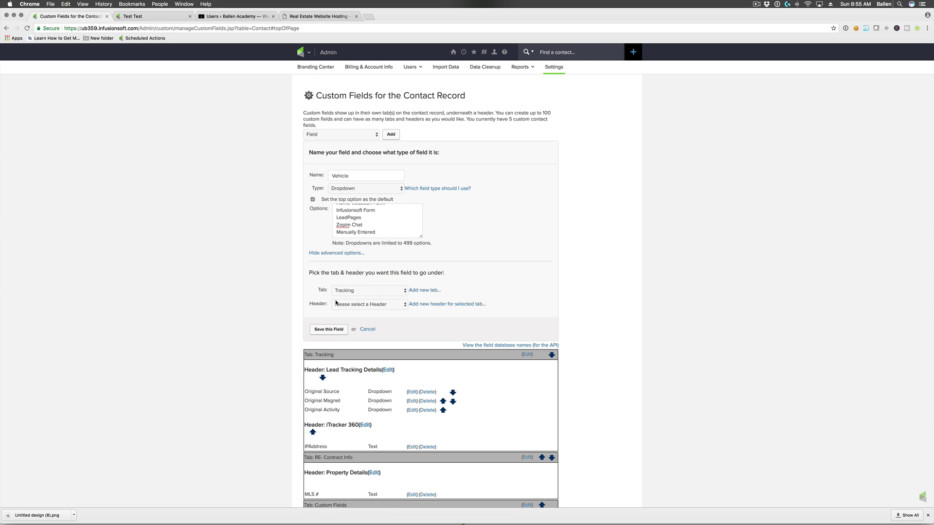
{"action": "left_click", "coordinate": [350, 305]}
{"action": "left_click", "coordinate": [354, 313]}
{"action": "left_click", "coordinate": [329, 329]}
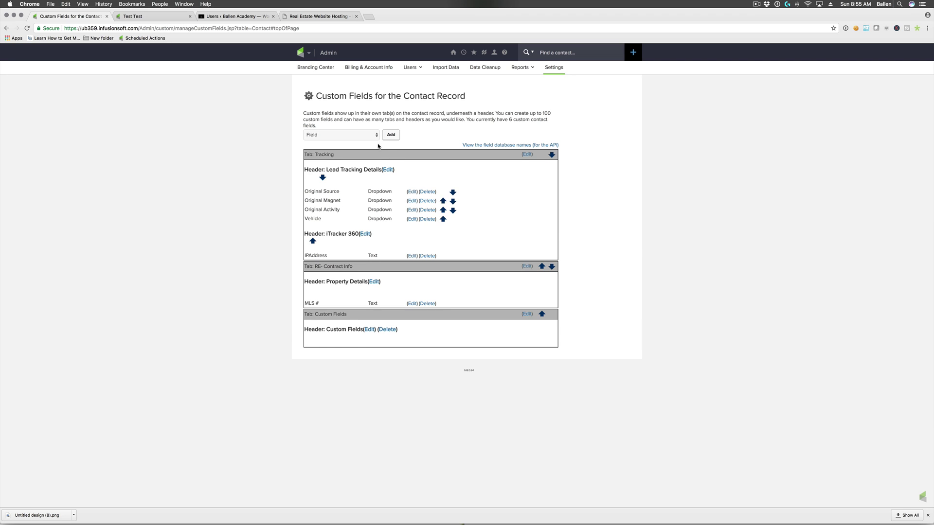
- Rename the Vehicle field to 'Original Vehicle' and save it
{"action": "left_click", "coordinate": [394, 136]}
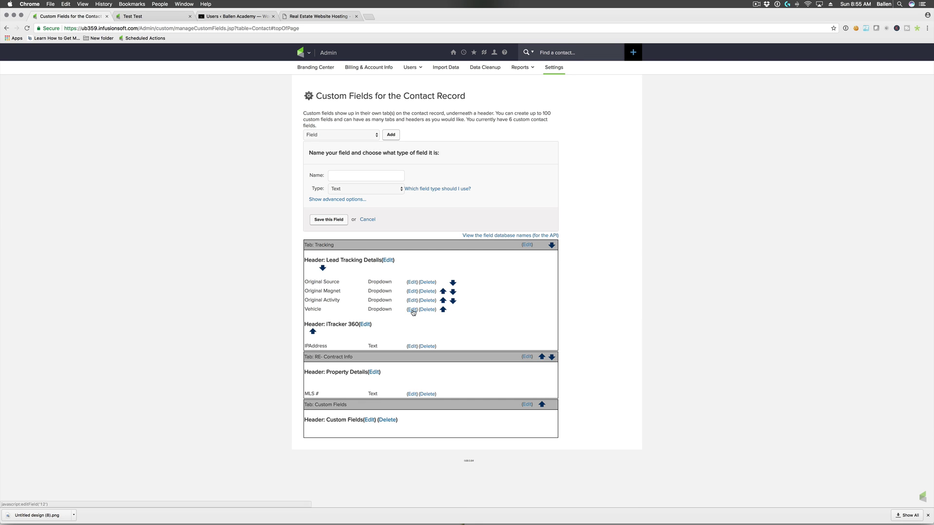
{"action": "left_click", "coordinate": [412, 309]}
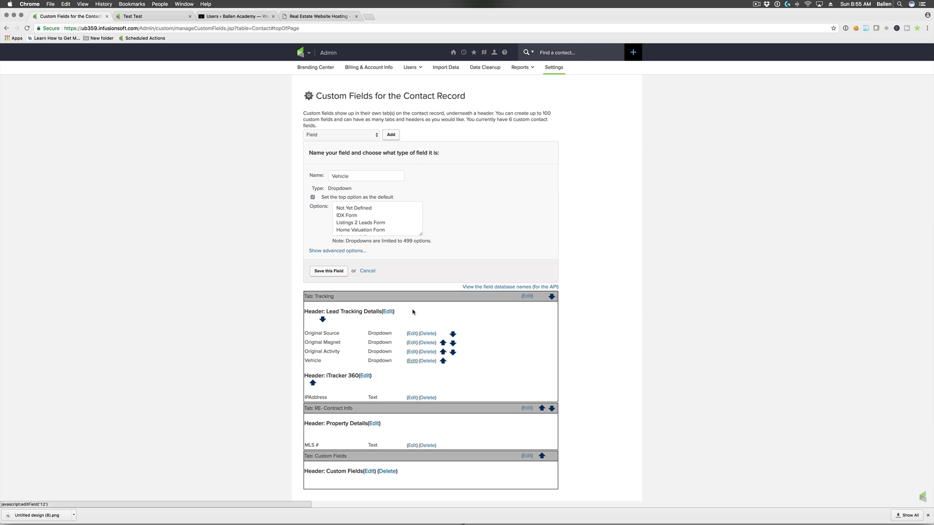
{"action": "left_click", "coordinate": [331, 176]}
{"action": "type", "text": "Original"}
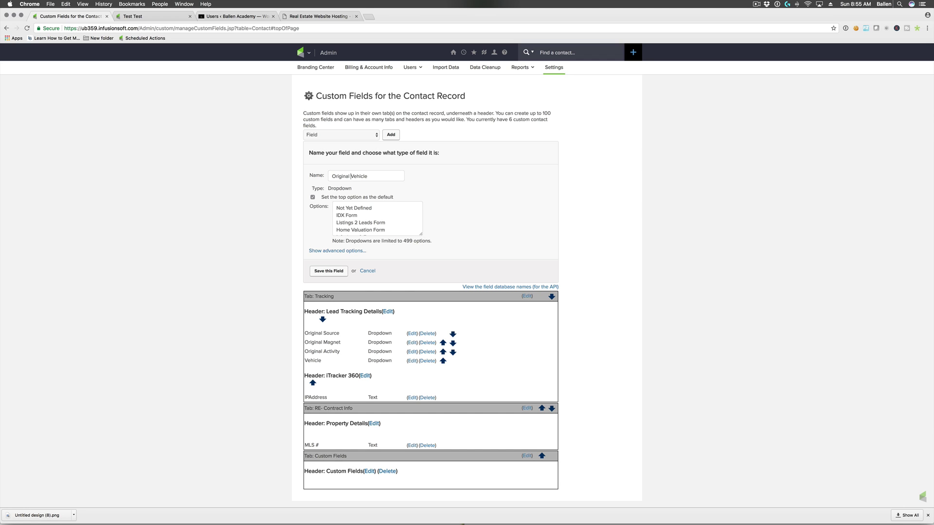
{"action": "left_click", "coordinate": [330, 271]}
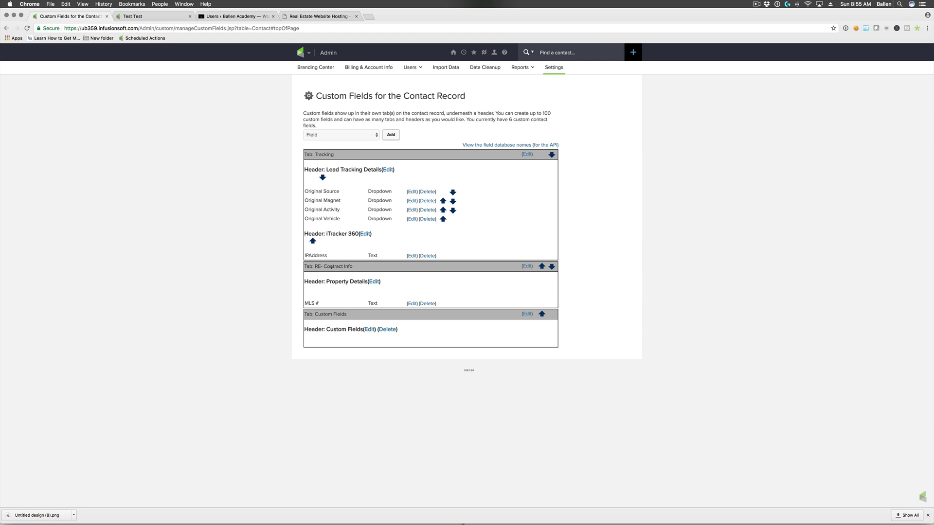
{"action": "left_click", "coordinate": [390, 135]}
- Name the new custom field 'Original Offer' and make it a dropdown
{"action": "left_click", "coordinate": [352, 174]}
{"action": "type", "text": "O"}
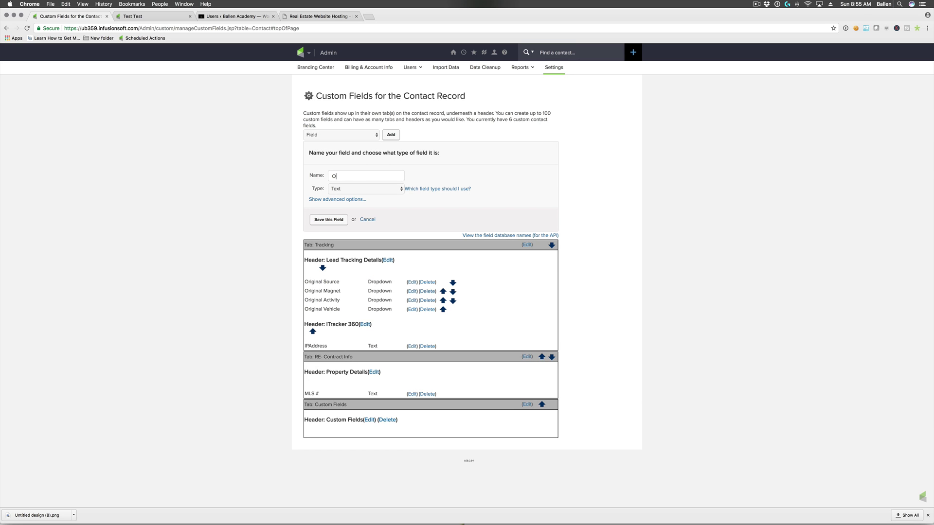
{"action": "type", "text": "fferaO"}
{"action": "key", "text": "super+a"}
{"action": "type", "text": "oriOriginal Offer"}
{"action": "left_click", "coordinate": [365, 187]}
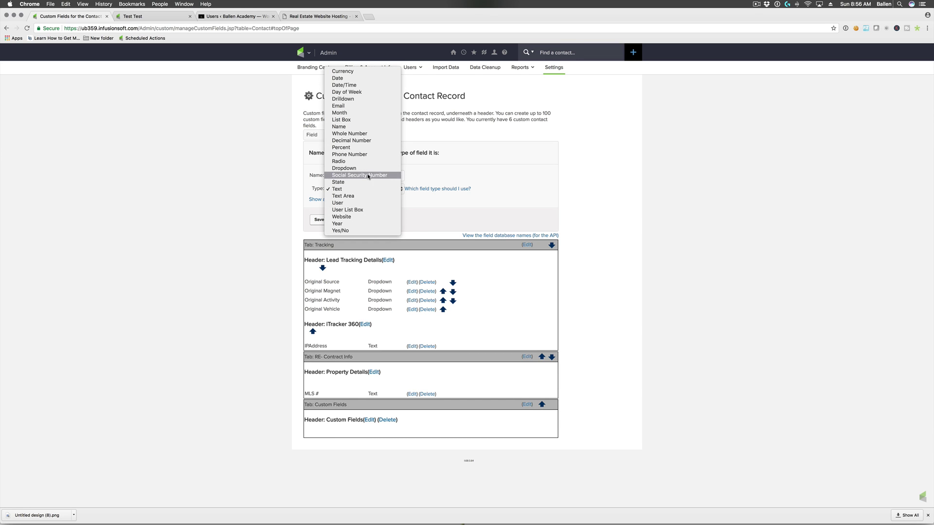
{"action": "left_click", "coordinate": [366, 170]}
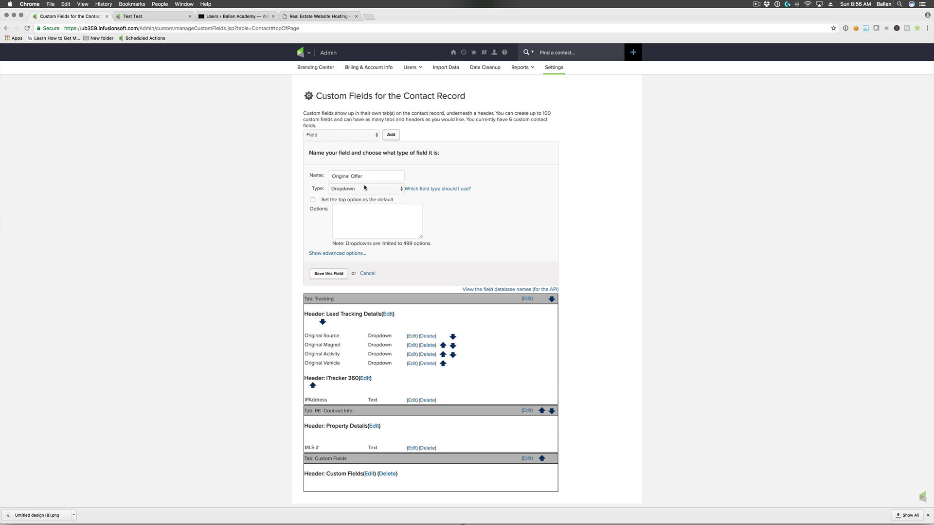
- Give it the options Not Yet Defined, Home Buyer Guide and Home Seller Guide, with the top option as default
{"action": "left_click", "coordinate": [313, 200]}
{"action": "type", "text": "Not Yet Defined"}
{"action": "type", "text": "y Photos"}
{"action": "triple_click", "coordinate": [342, 218]}
{"action": "key", "text": "BackSpace"}
{"action": "type", "text": "Photos for Condos"}
{"action": "left_click_drag", "start_coordinate": [377, 216], "coordinate": [335, 217]}
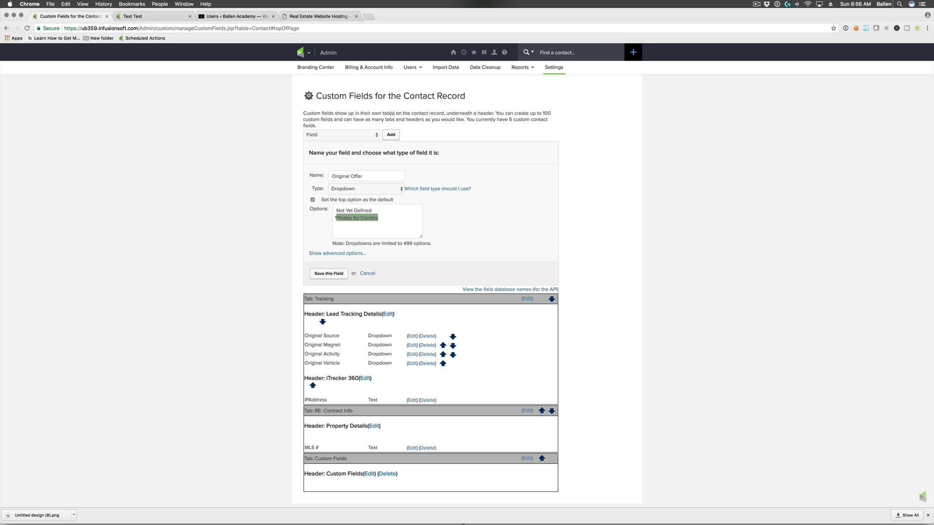
{"action": "type", "text": "Home Buyer Guide"}
{"action": "key", "text": "Return"}
{"action": "type", "text": "Home Seller Guide"}
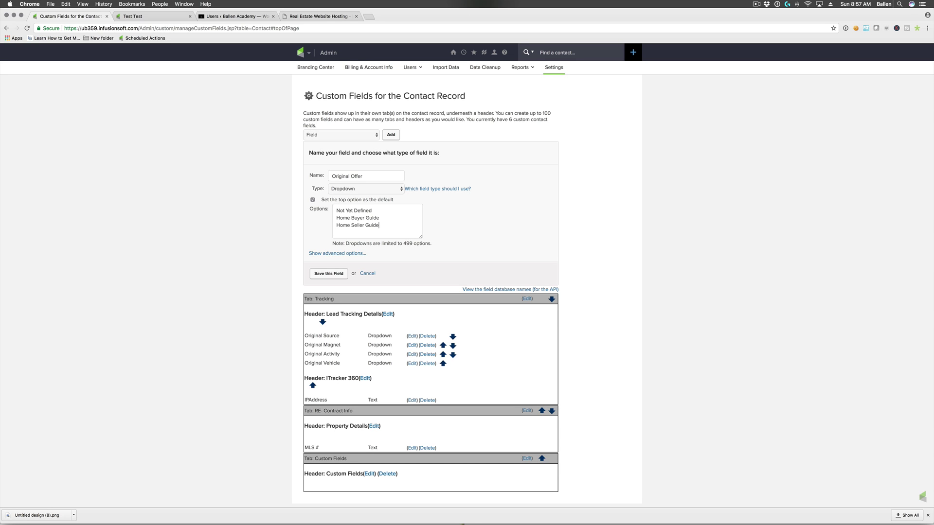
- Place Original Offer on the Tracking tab under Lead Tracking Details and save it
{"action": "left_click", "coordinate": [329, 254]}
{"action": "left_click", "coordinate": [336, 290]}
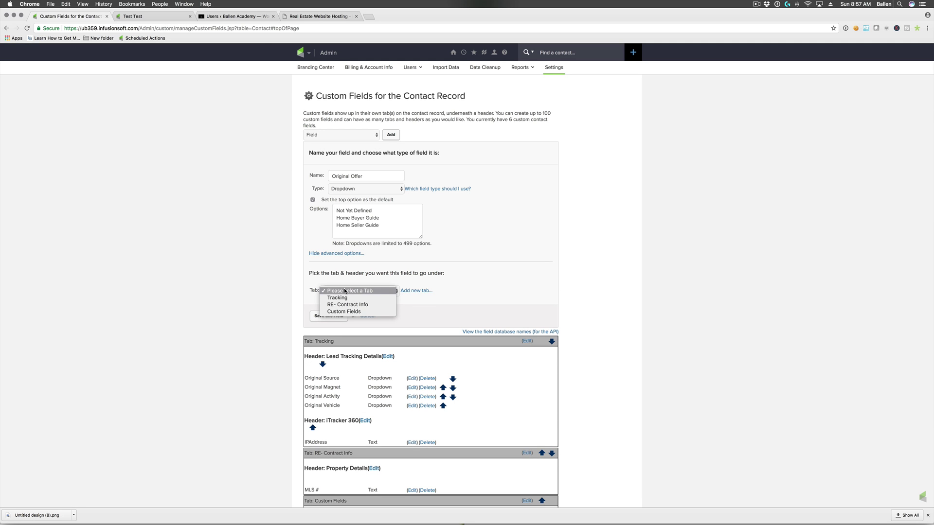
{"action": "left_click", "coordinate": [347, 297]}
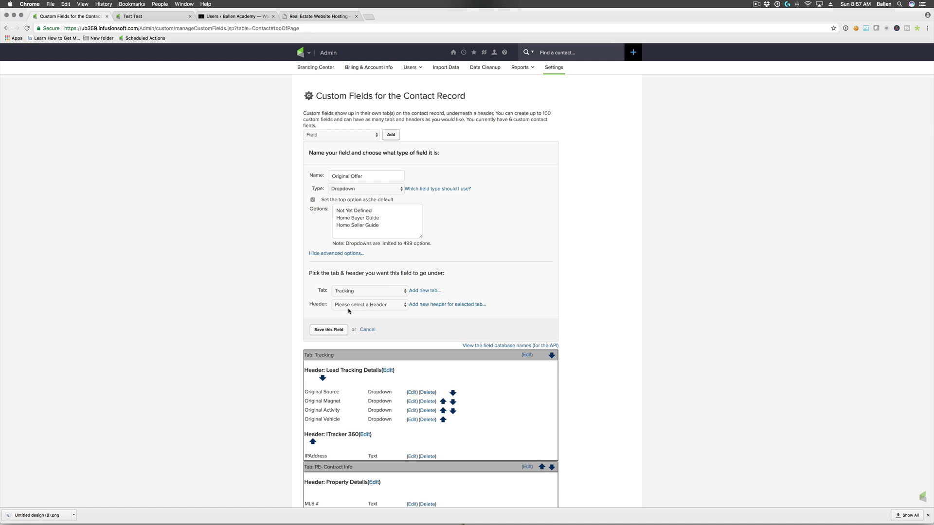
{"action": "left_click", "coordinate": [351, 305]}
{"action": "left_click", "coordinate": [360, 312]}
{"action": "left_click", "coordinate": [331, 331]}
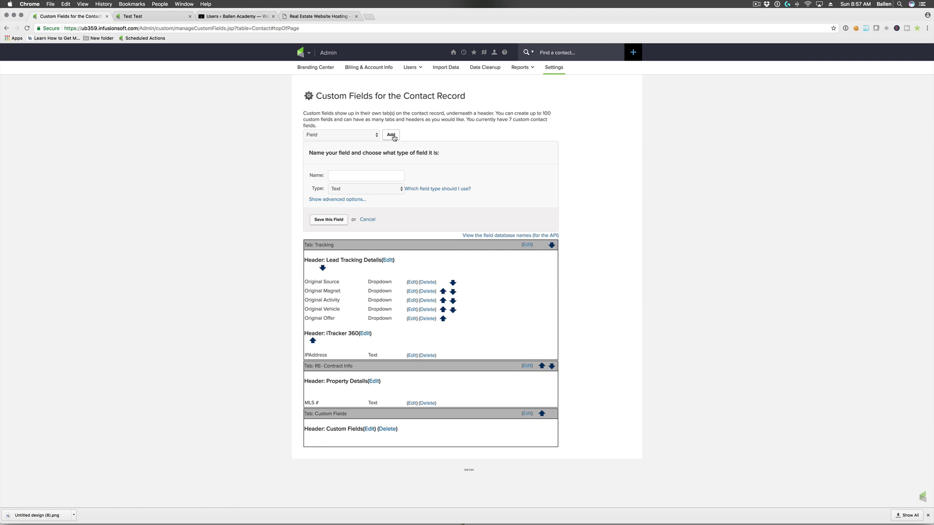
- Name the new field 'Original Content', replacing 'Original Channel', and set its type to Dropdown
{"action": "type", "text": "Original Channel"}
{"action": "key", "text": "super+a"}
{"action": "type", "text": "Original conte"}
{"action": "key", "text": "BackSpace"}
{"action": "key", "text": "BackSpace"}
{"action": "type", "text": "ontent"}
{"action": "left_click", "coordinate": [360, 189]}
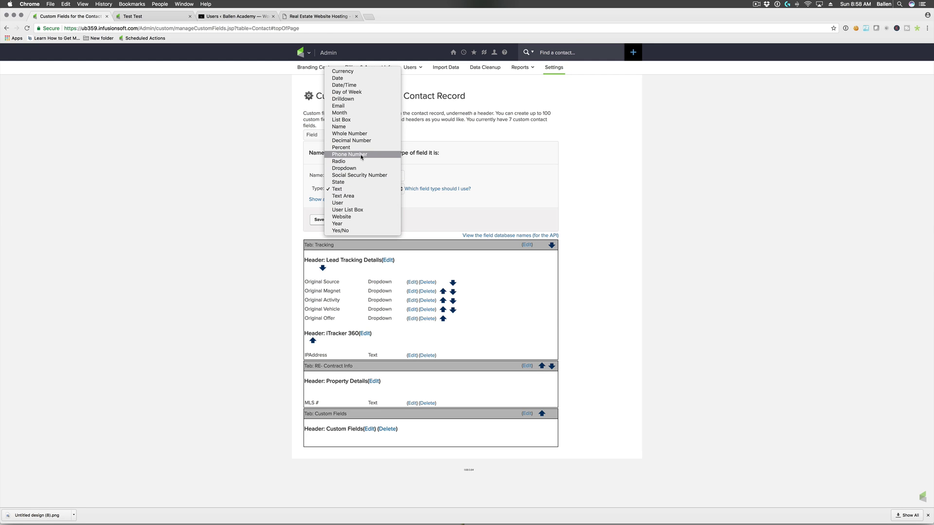
{"action": "left_click", "coordinate": [353, 168]}
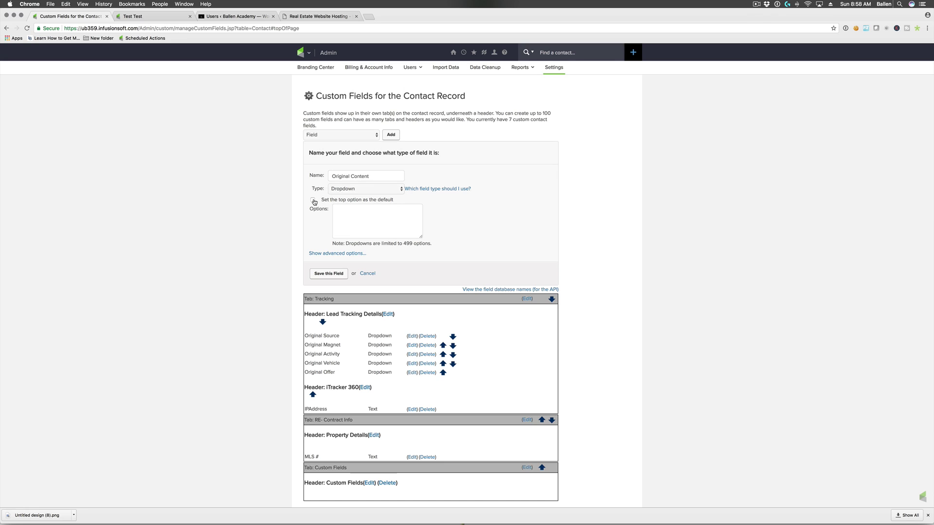
- Enter the dropdown options 'Not Yet Defined' and 'Unidentified'
{"action": "left_click", "coordinate": [387, 224]}
{"action": "type", "text": "Not Yet Define"}
{"action": "type", "text": "Unidentified"}
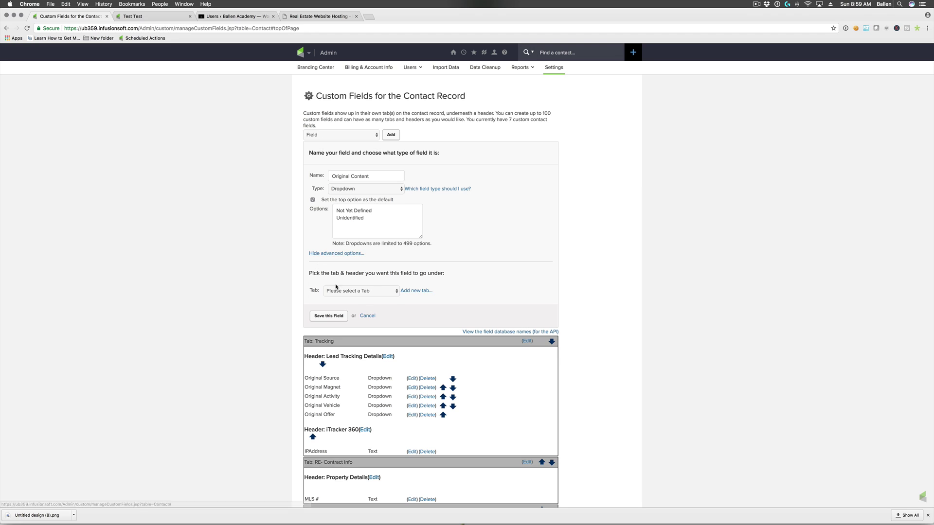
- Place Original Content on the Tracking tab under Lead Tracking Details and save it
{"action": "left_click", "coordinate": [336, 291]}
{"action": "left_click", "coordinate": [353, 302]}
{"action": "left_click", "coordinate": [353, 304]}
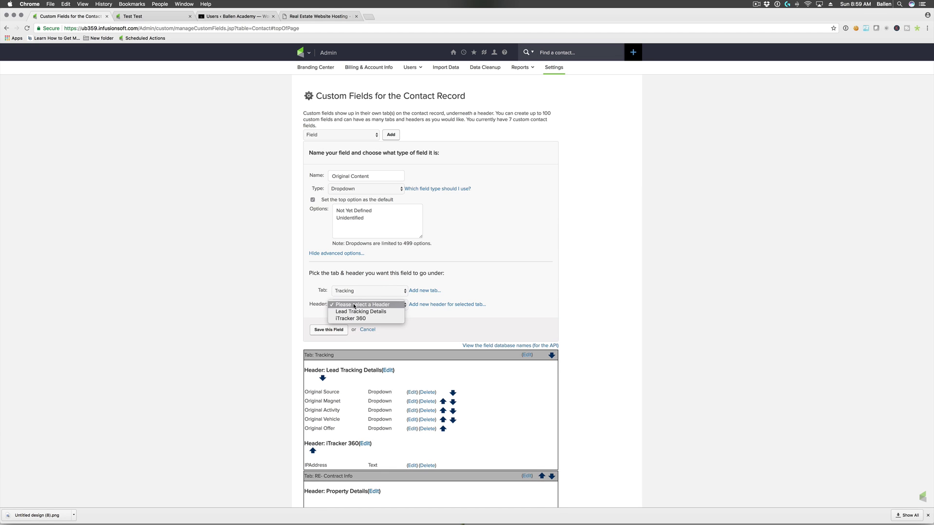
{"action": "left_click", "coordinate": [356, 311]}
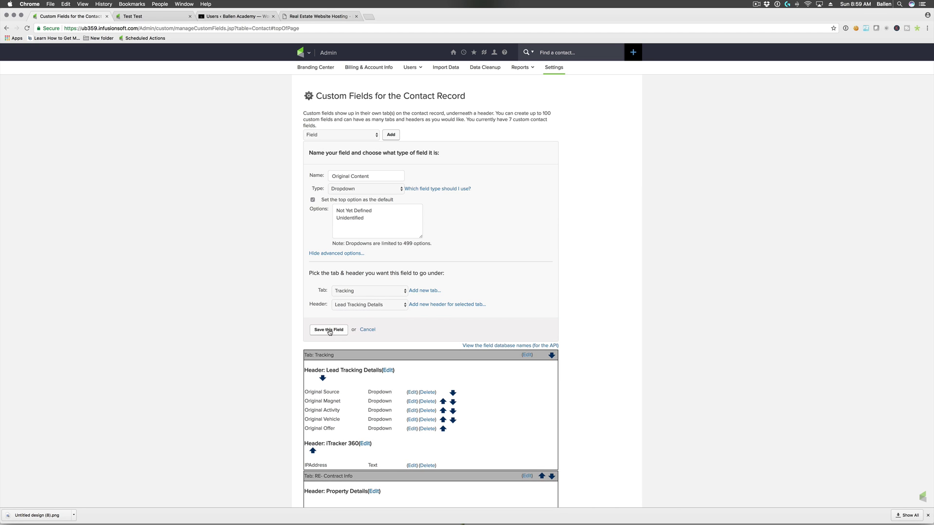
{"action": "left_click", "coordinate": [329, 330]}
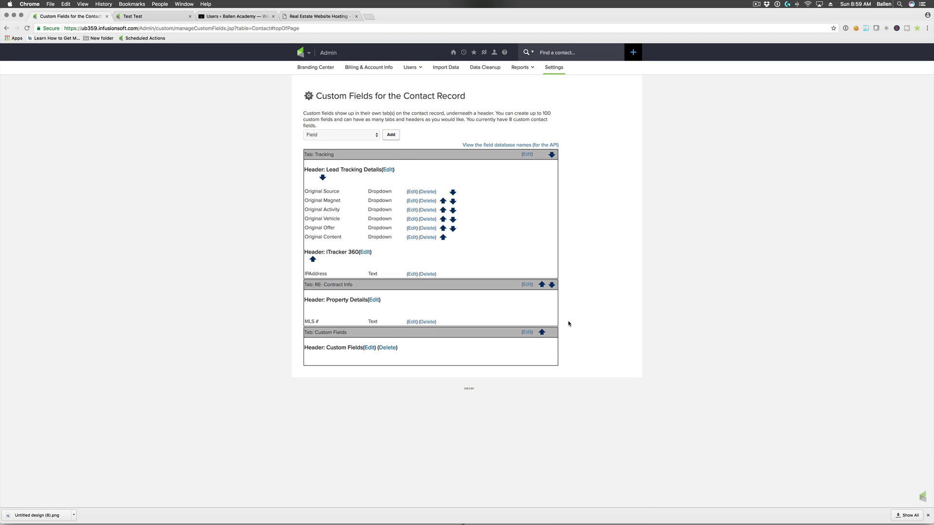
- Scroll the custom fields page and open the main navigation menu
{"action": "left_click_drag", "start_coordinate": [326, 273], "coordinate": [336, 168]}
{"action": "left_click", "coordinate": [331, 275]}
{"action": "left_click", "coordinate": [303, 52]}
- Reload the test contact's record and view its Tracking tab with the six Original dropdowns
{"action": "left_click", "coordinate": [146, 16]}
{"action": "left_click", "coordinate": [26, 29]}
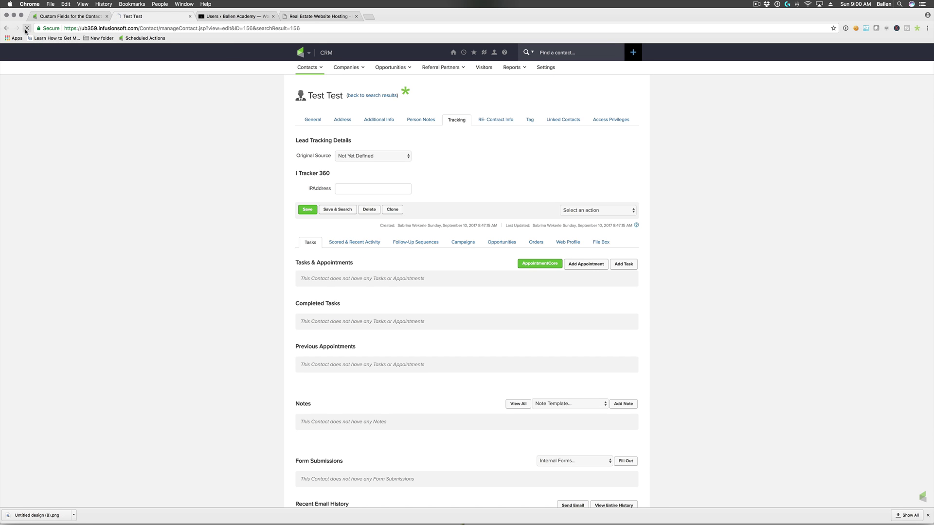
{"action": "left_click", "coordinate": [73, 16]}
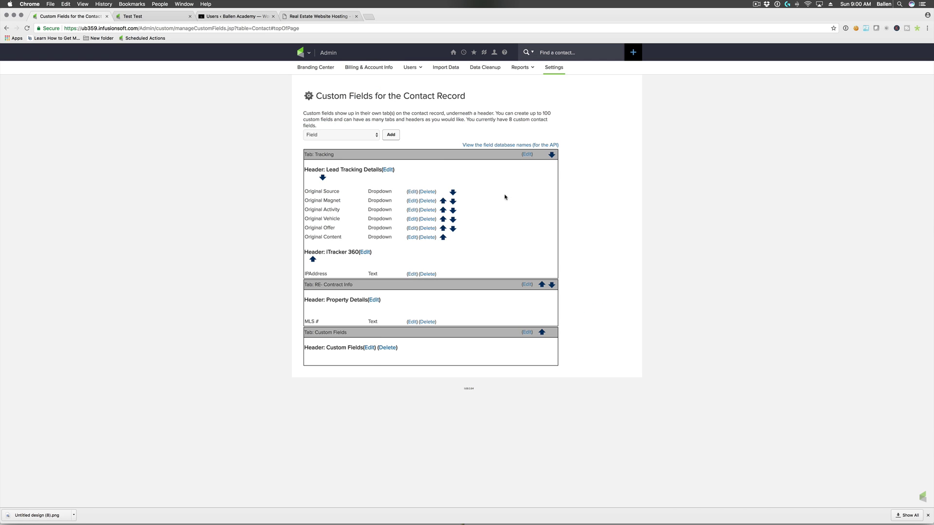
{"action": "left_click", "coordinate": [146, 16]}
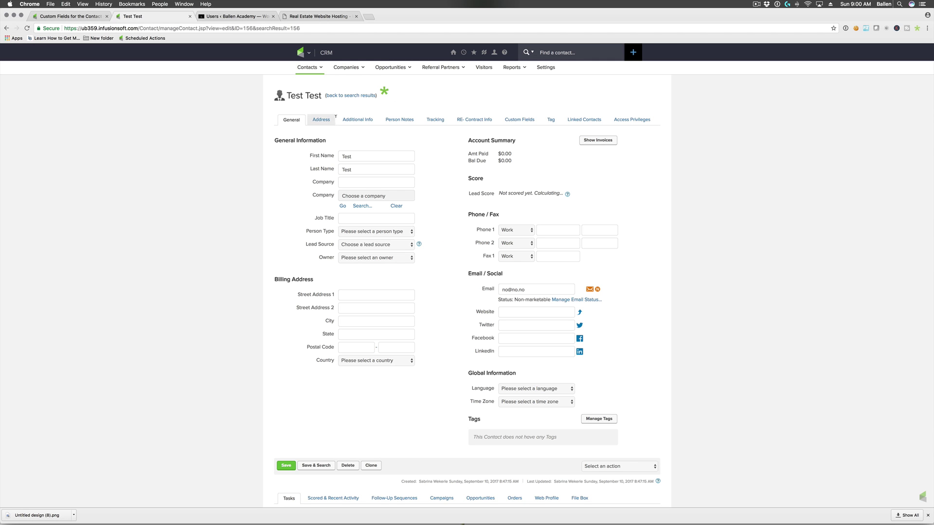
{"action": "left_click", "coordinate": [446, 124]}
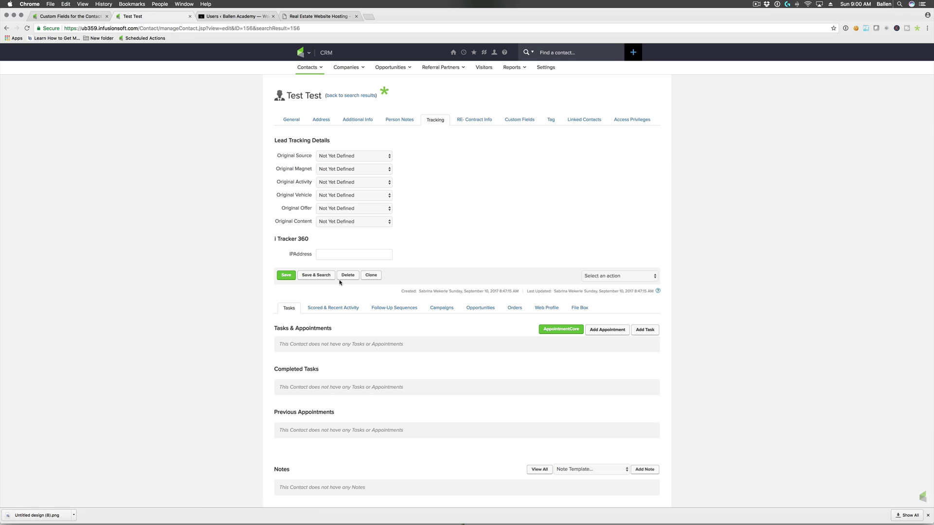